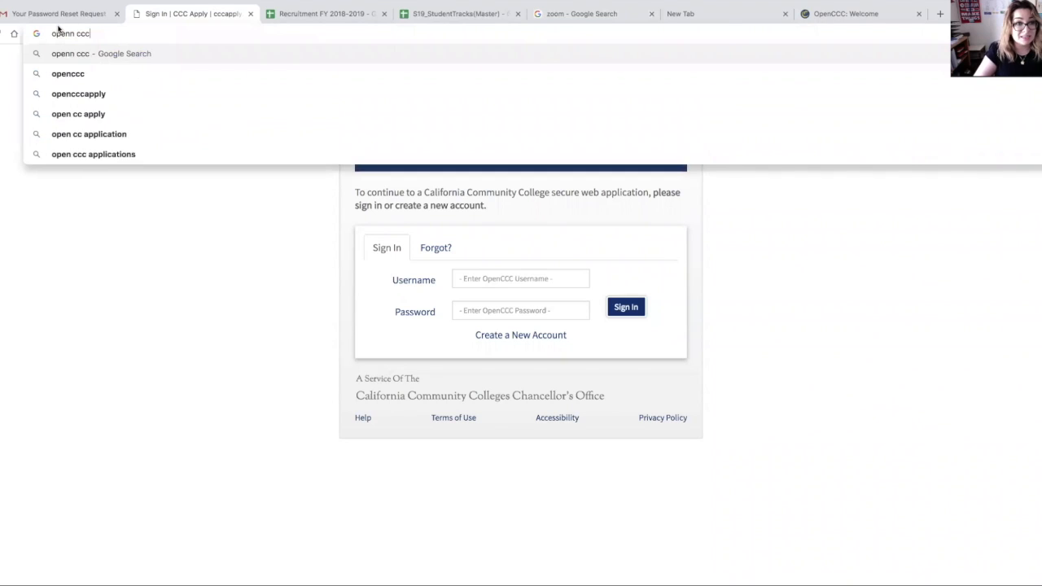
Step: Search for OpenCCC, open the OpenCCC welcome site, and go to its Create Account page
{"action": "key", "text": "Return"}
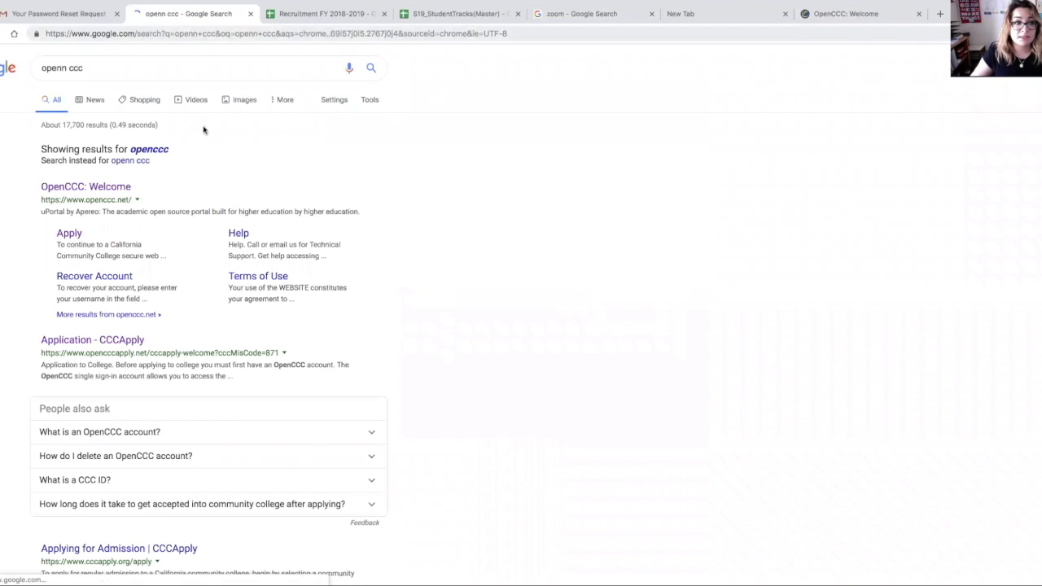
{"action": "left_click", "coordinate": [129, 195]}
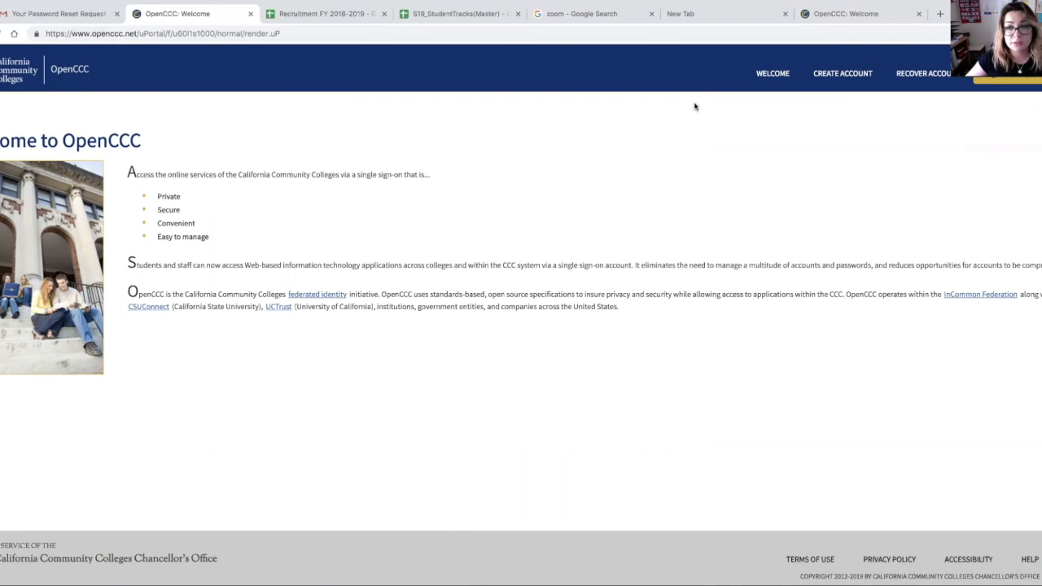
{"action": "left_click", "coordinate": [832, 75]}
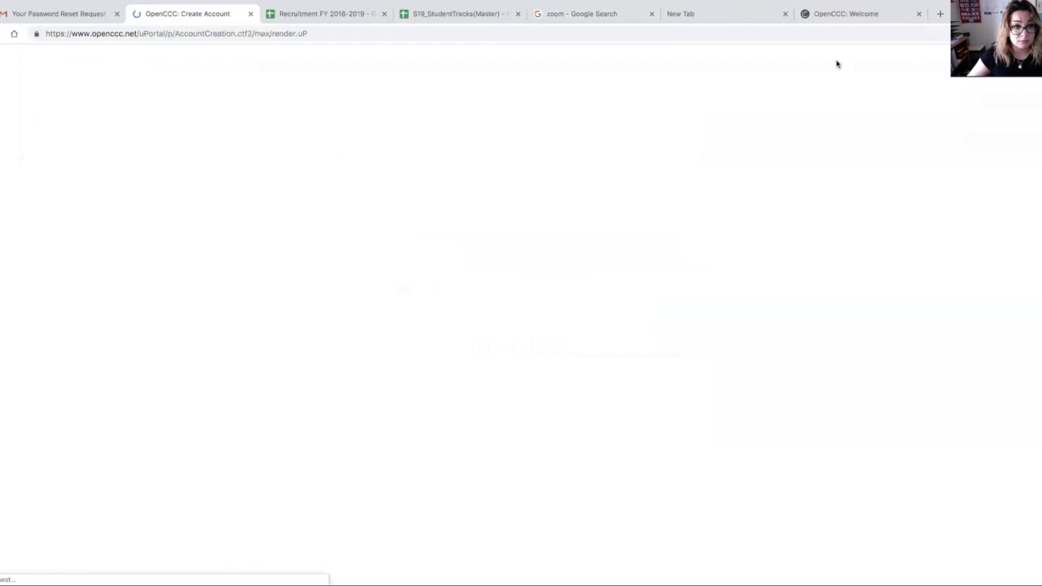
{"action": "left_click", "coordinate": [23, 343]}
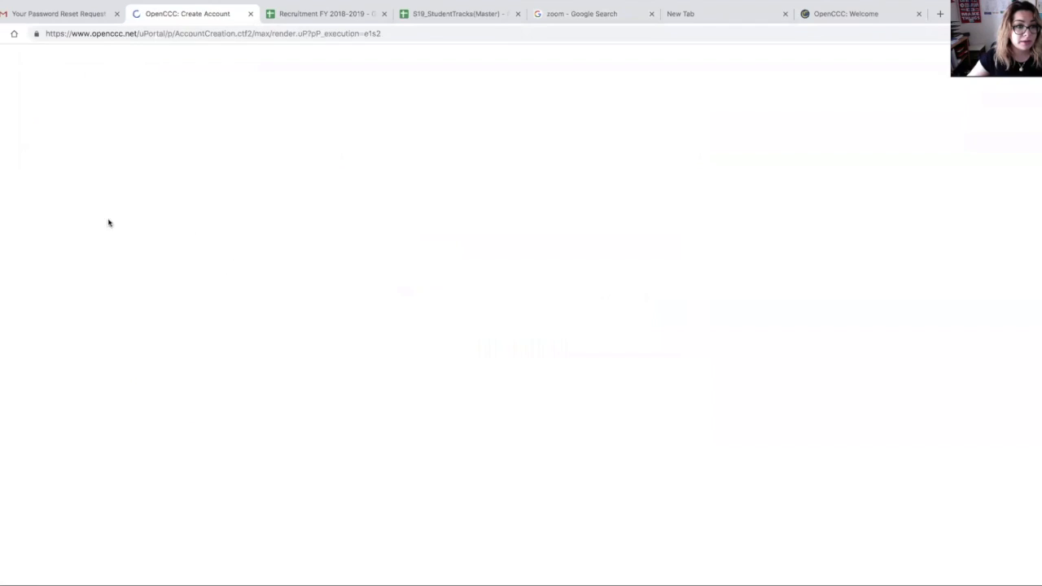
Step: Fill in the applicant's legal first and last names, mark no middle name, and answer No to previous and preferred names
{"action": "left_click", "coordinate": [107, 227]}
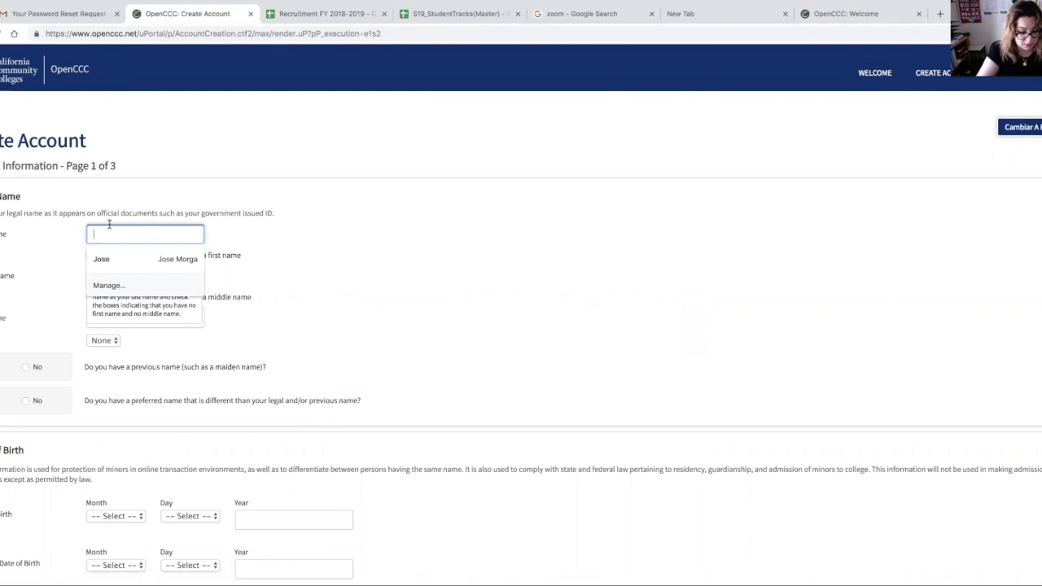
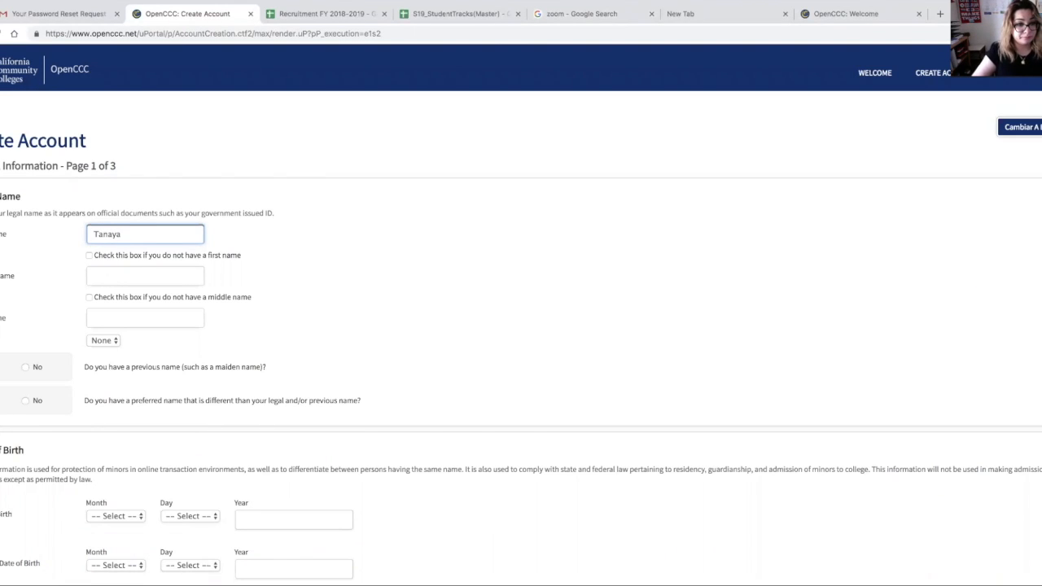
{"action": "left_click", "coordinate": [89, 298]}
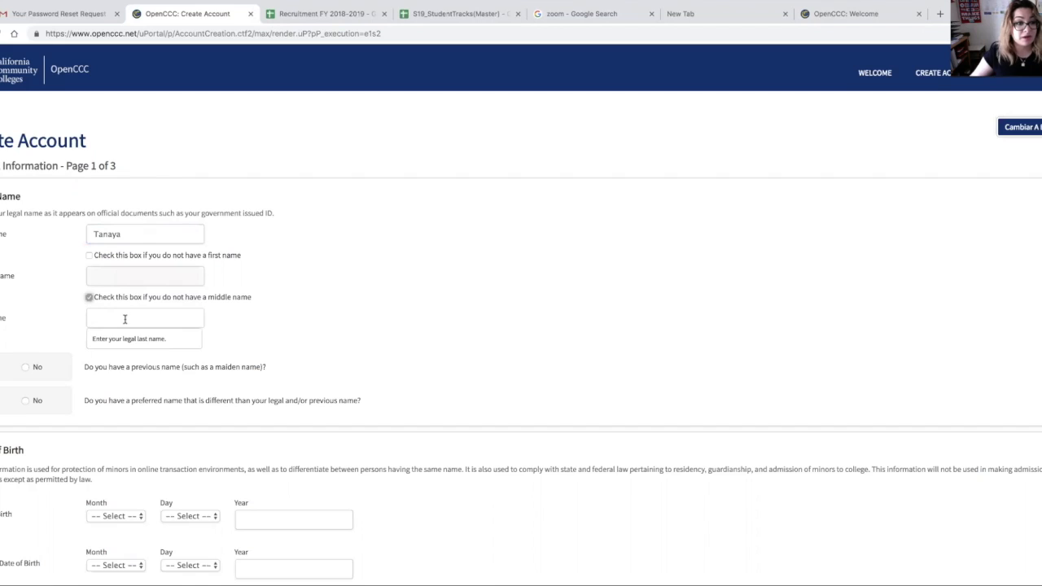
{"action": "left_click", "coordinate": [122, 318]}
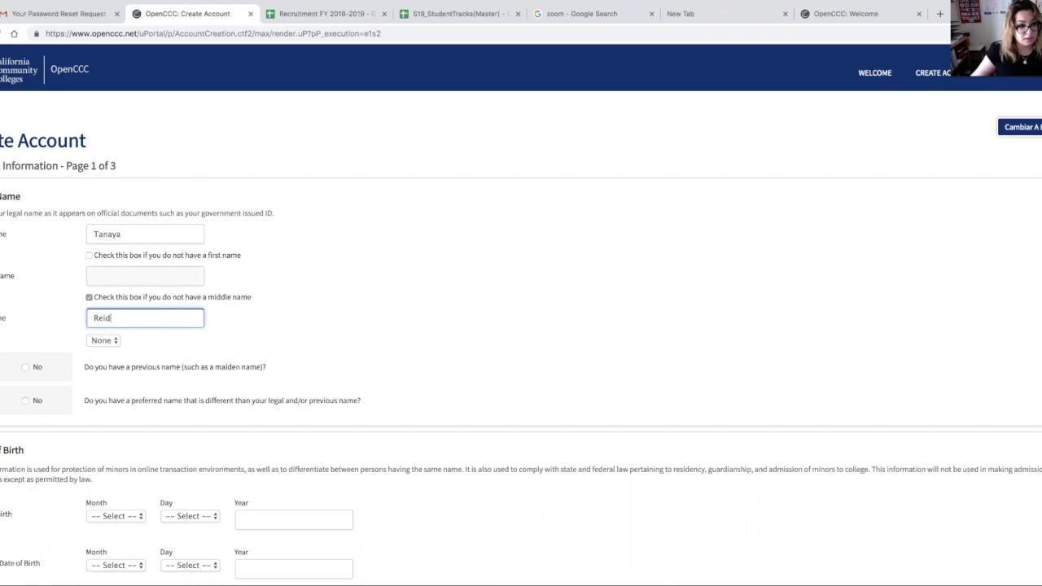
{"action": "left_click", "coordinate": [26, 368]}
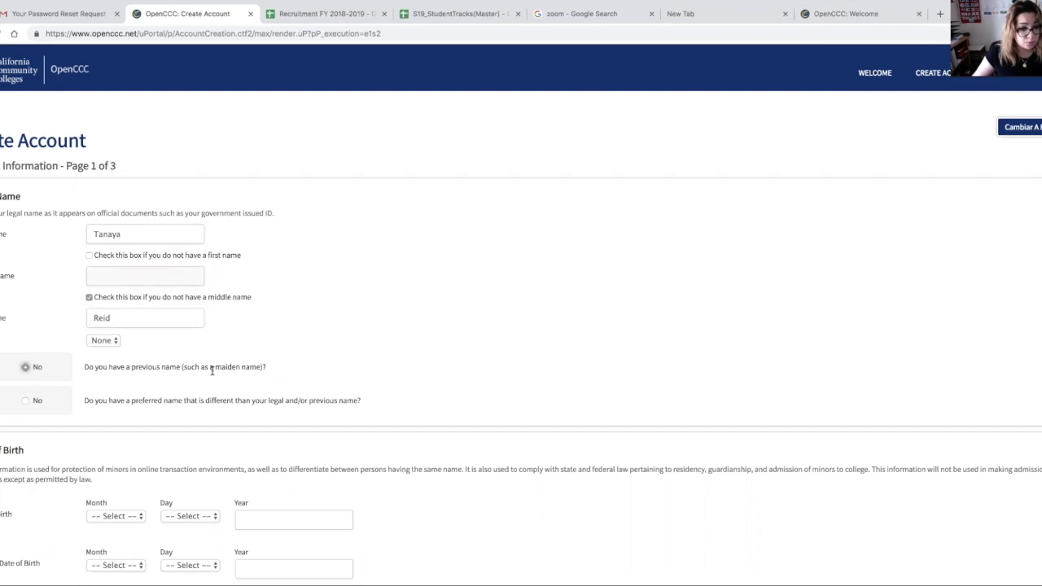
{"action": "left_click", "coordinate": [26, 402]}
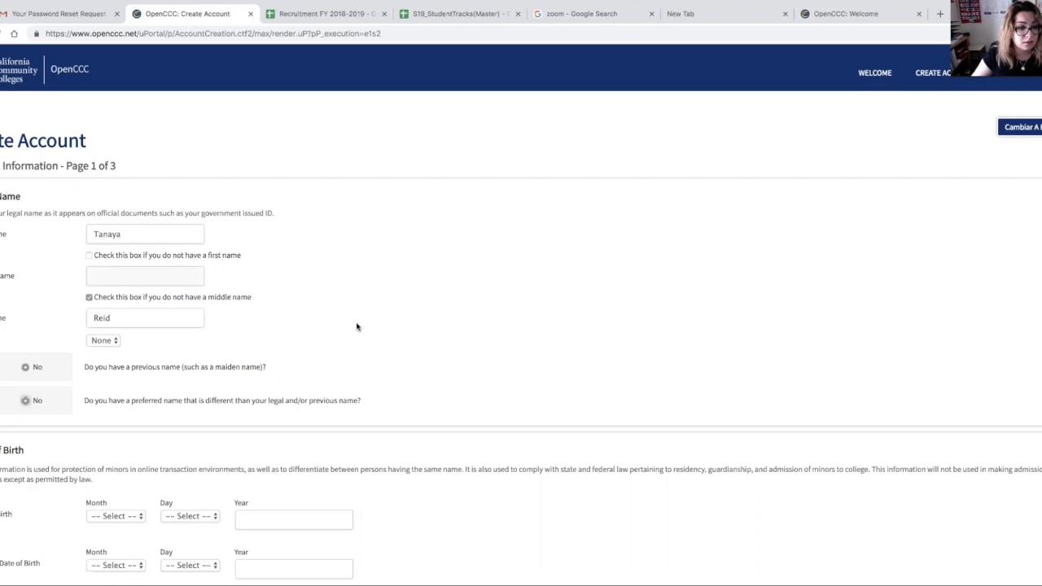
Step: Select the month and day and enter the year of the applicant's date of birth
{"action": "scroll", "coordinate": [357, 326], "scroll_direction": "down", "scroll_amount": 3}
{"action": "left_click", "coordinate": [139, 395]}
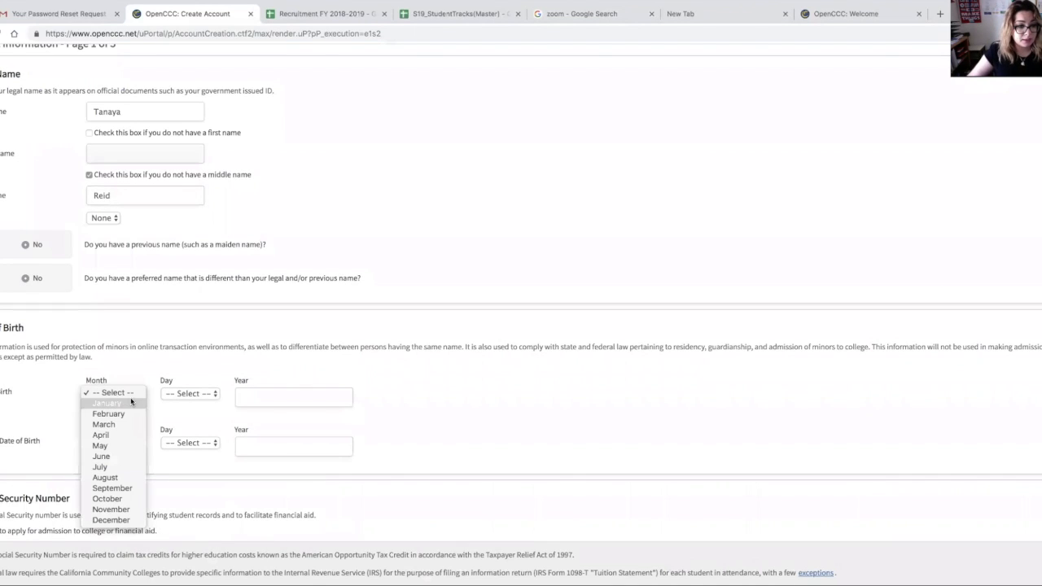
{"action": "left_click", "coordinate": [127, 403]}
{"action": "left_click", "coordinate": [199, 393]}
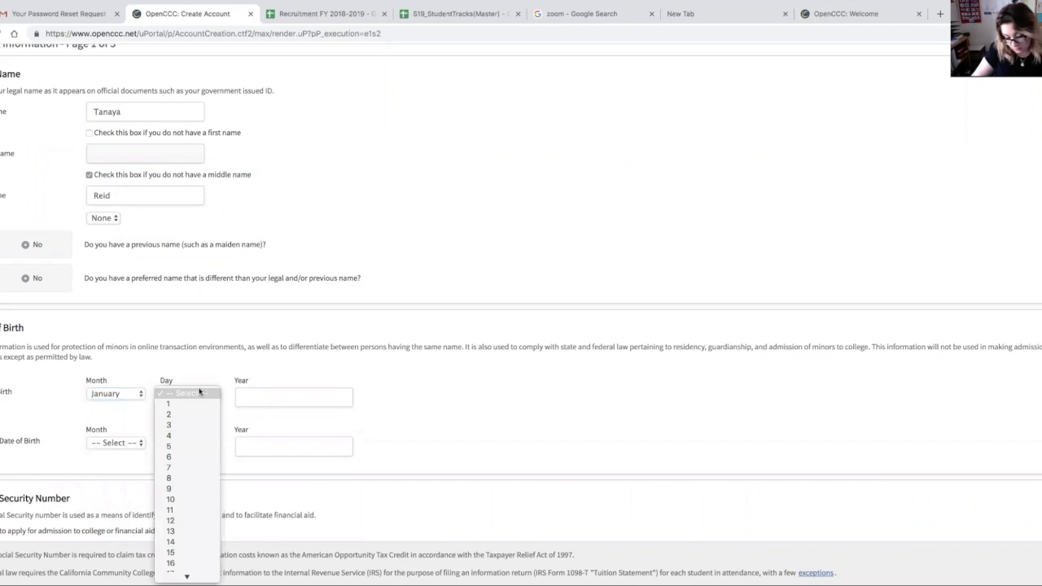
{"action": "mouse_move", "coordinate": [186, 573]}
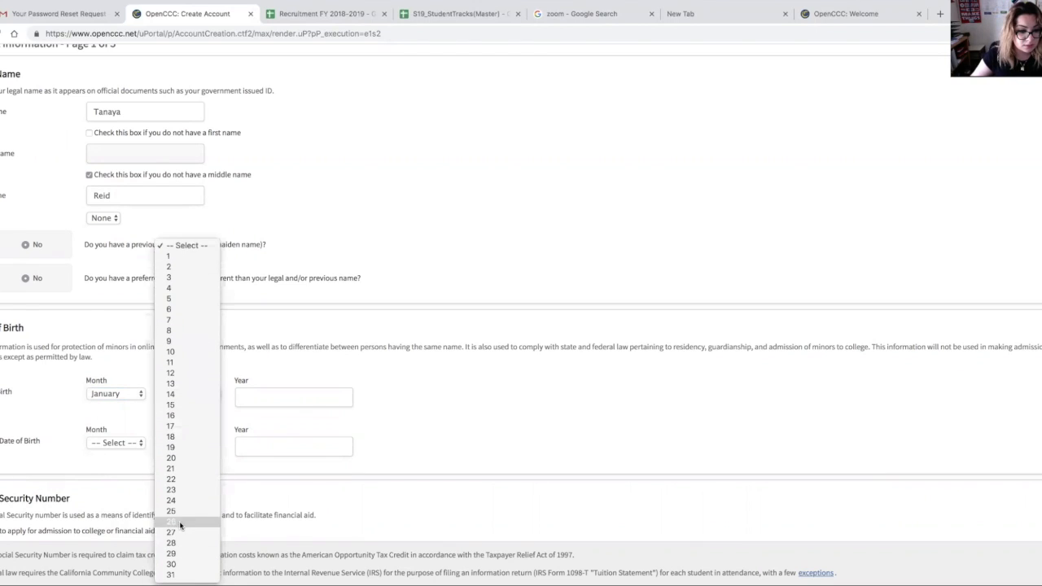
{"action": "left_click", "coordinate": [180, 521]}
{"action": "left_click", "coordinate": [286, 396]}
{"action": "type", "text": "2000"}
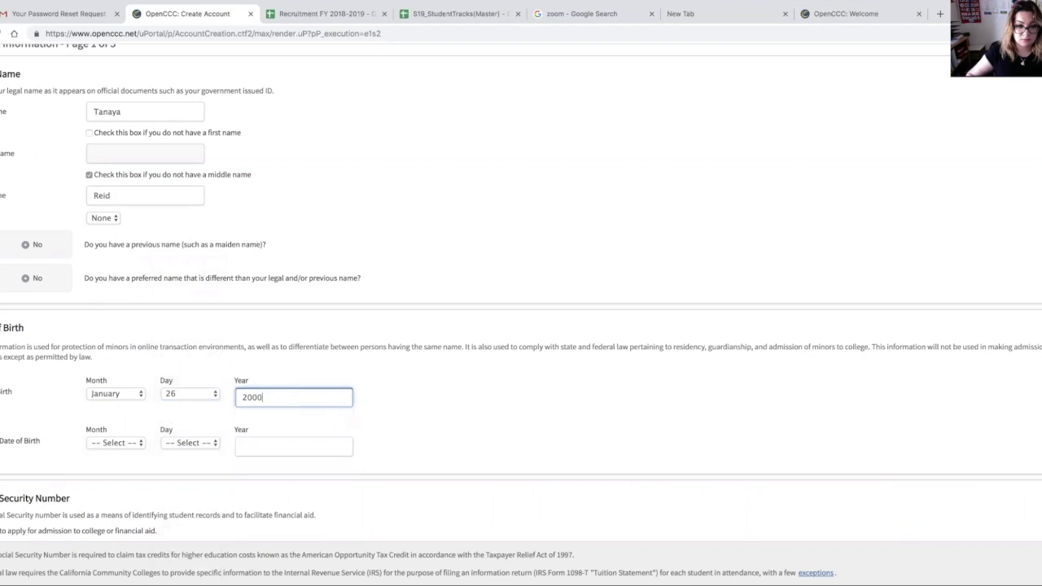
Step: Enter the same date of birth again in the confirmation fields
{"action": "left_click", "coordinate": [107, 448]}
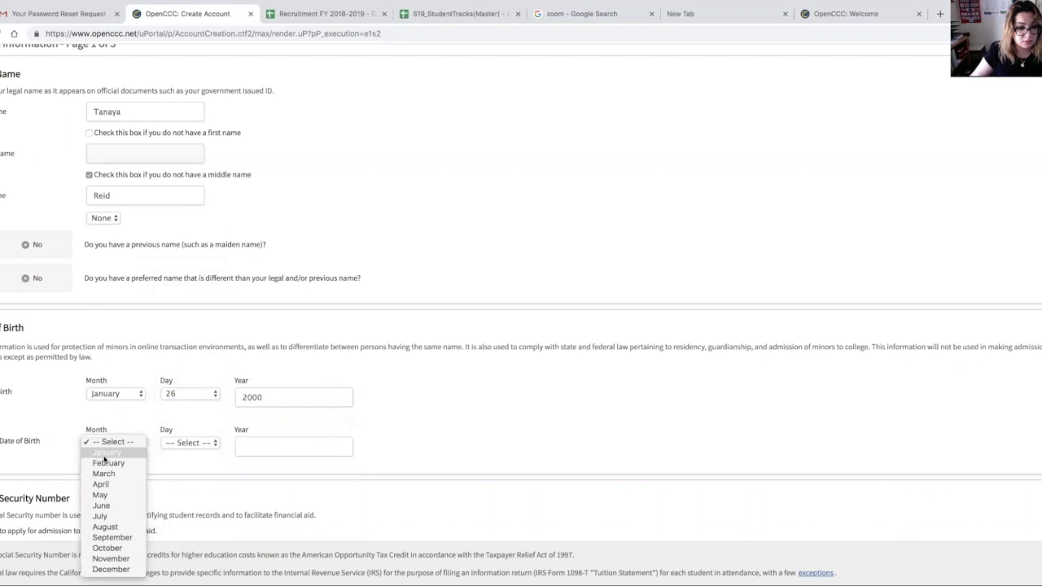
{"action": "left_click", "coordinate": [117, 455]}
{"action": "left_click", "coordinate": [190, 442]}
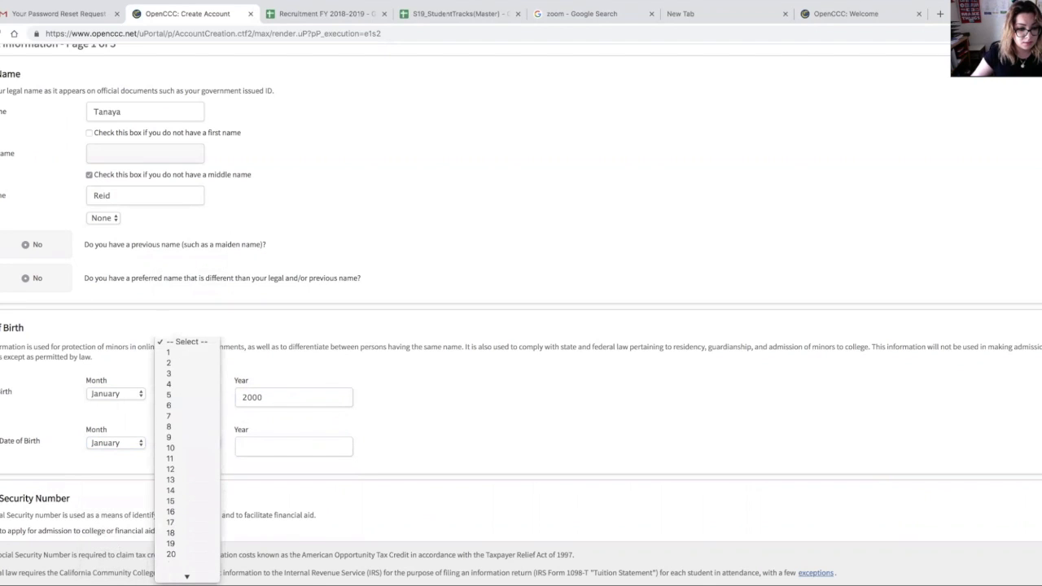
{"action": "left_click", "coordinate": [175, 521]}
{"action": "left_click", "coordinate": [271, 446]}
{"action": "type", "text": "2000"}
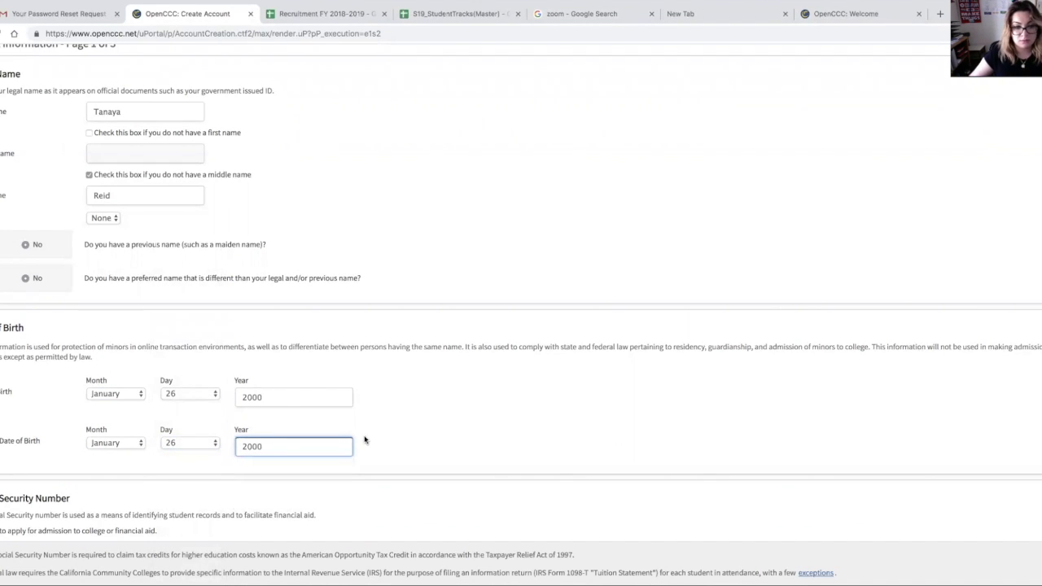
{"action": "left_click", "coordinate": [395, 433]}
Step: Leave the Social Security section blank and continue to page 2 of the form
{"action": "scroll", "coordinate": [394, 434], "scroll_direction": "down", "scroll_amount": 3}
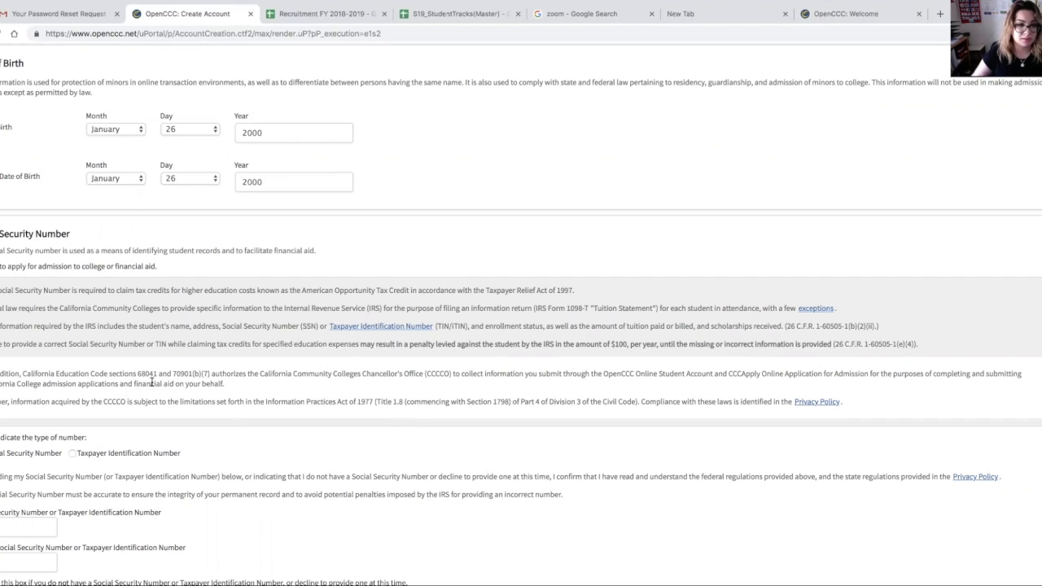
{"action": "scroll", "coordinate": [266, 429], "scroll_direction": "down", "scroll_amount": 1}
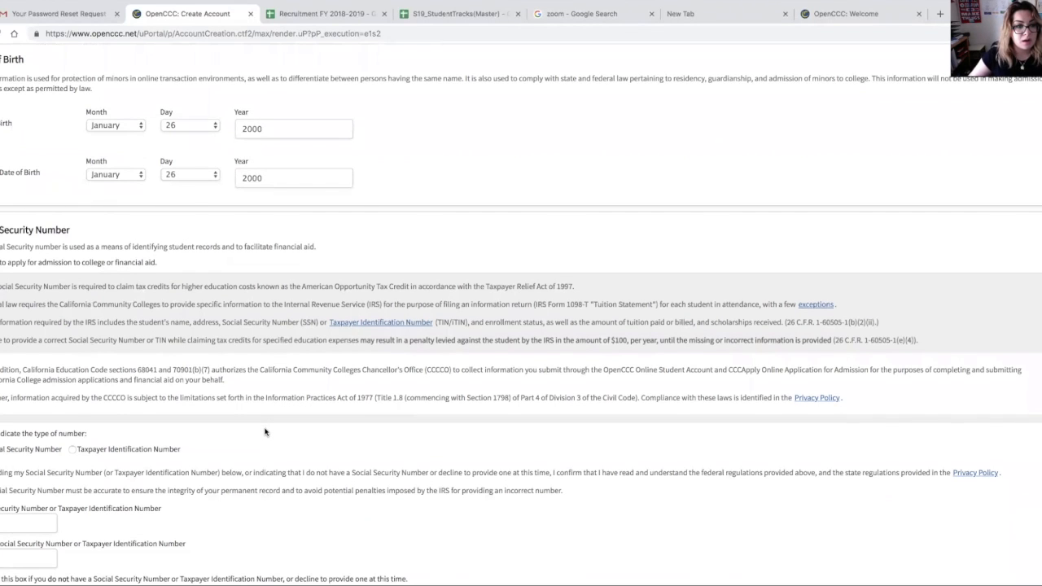
{"action": "scroll", "coordinate": [265, 431], "scroll_direction": "down", "scroll_amount": 3}
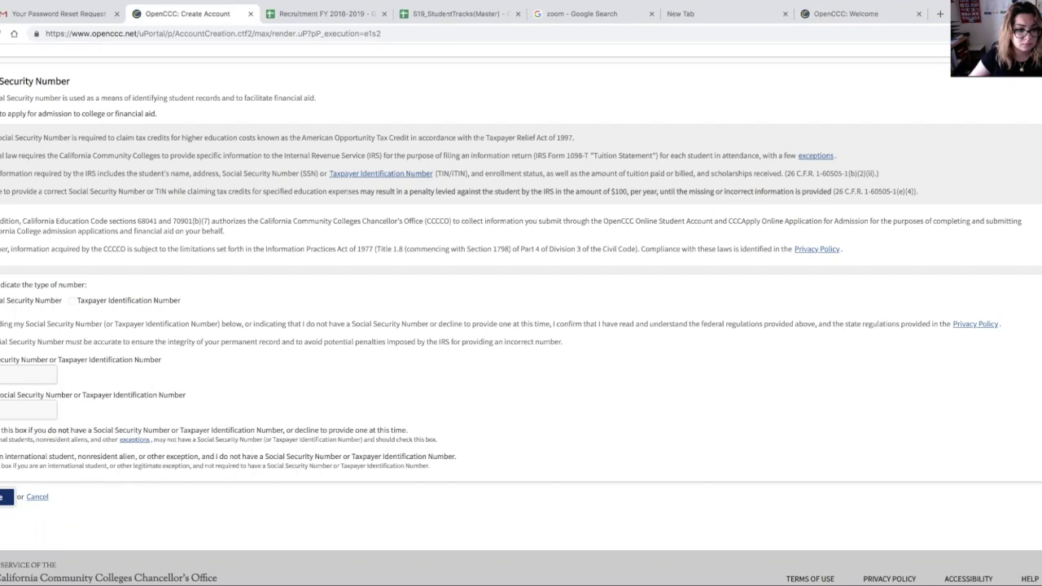
{"action": "left_click", "coordinate": [6, 497]}
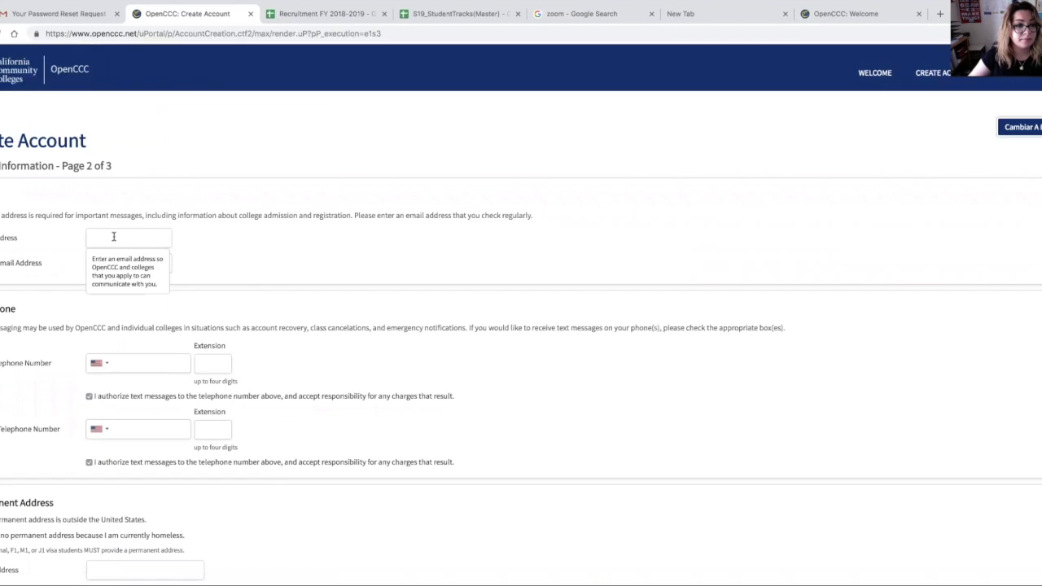
Step: Enter the applicant's e-mail address
{"action": "left_click", "coordinate": [113, 235]}
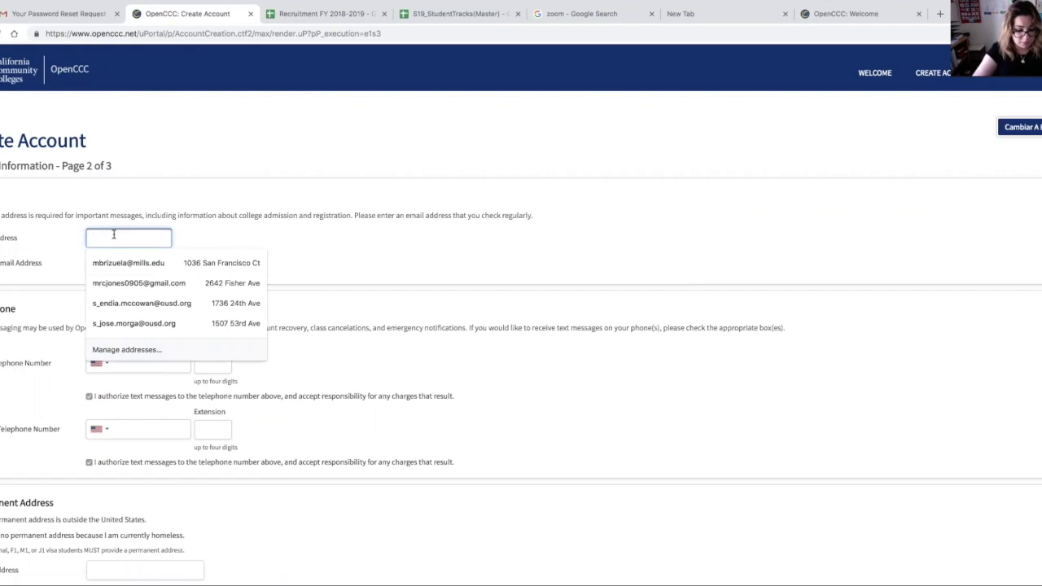
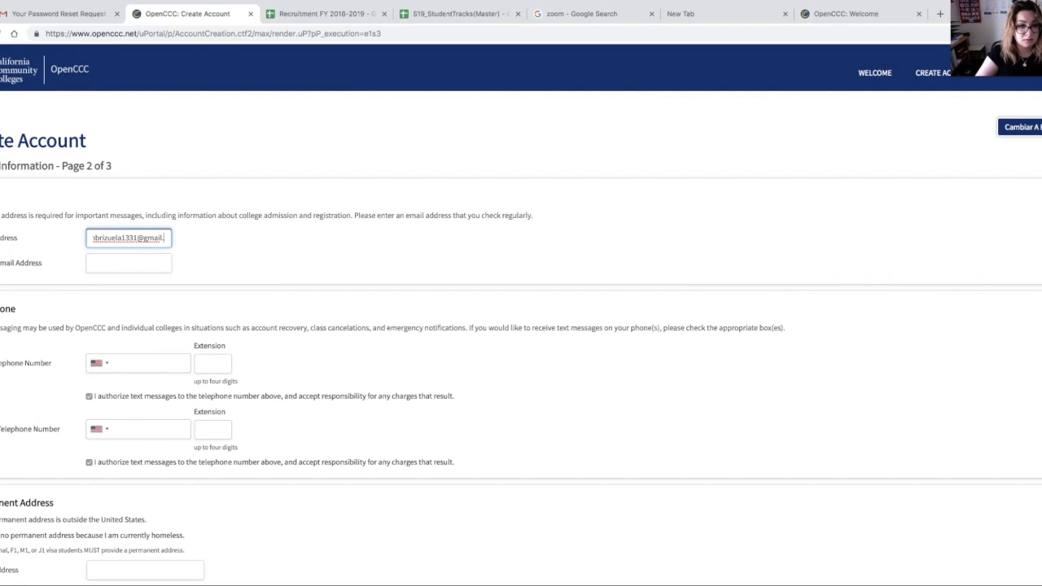
Step: Re-enter the same e-mail address in the confirmation field
{"action": "left_click", "coordinate": [125, 264]}
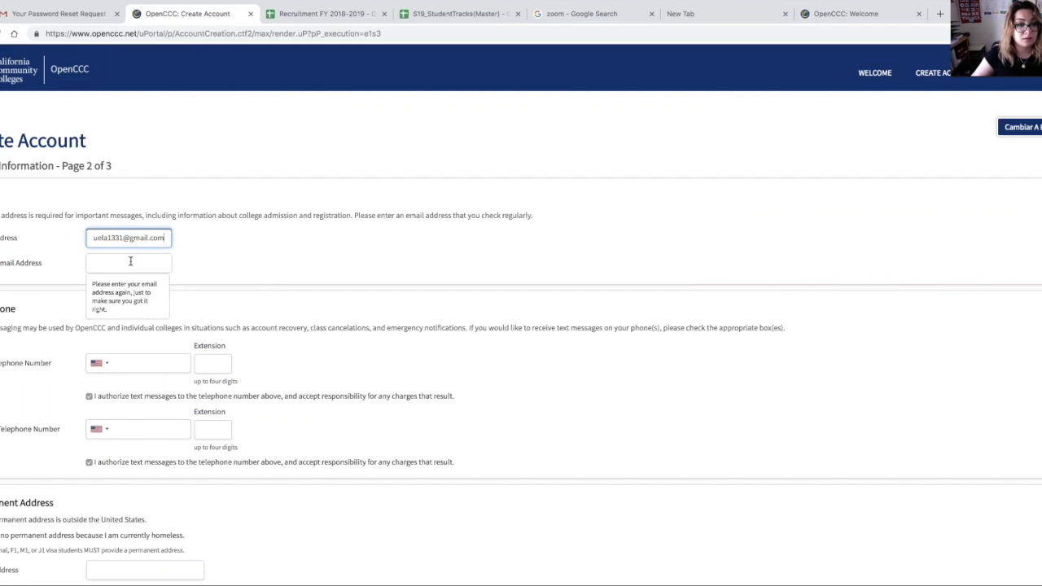
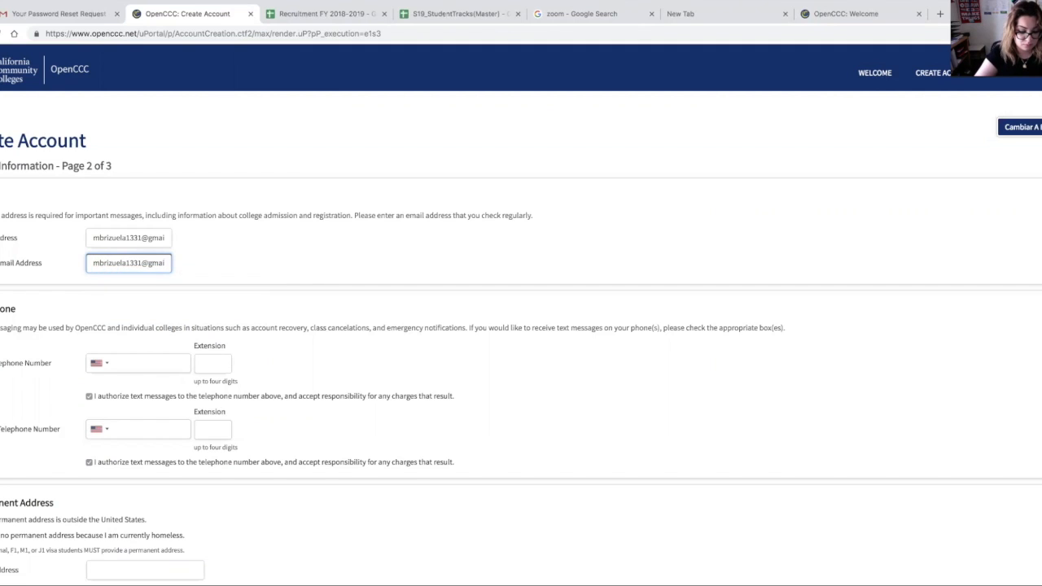
Step: Enter the applicant's main telephone number
{"action": "left_click", "coordinate": [172, 299]}
{"action": "left_click", "coordinate": [133, 366]}
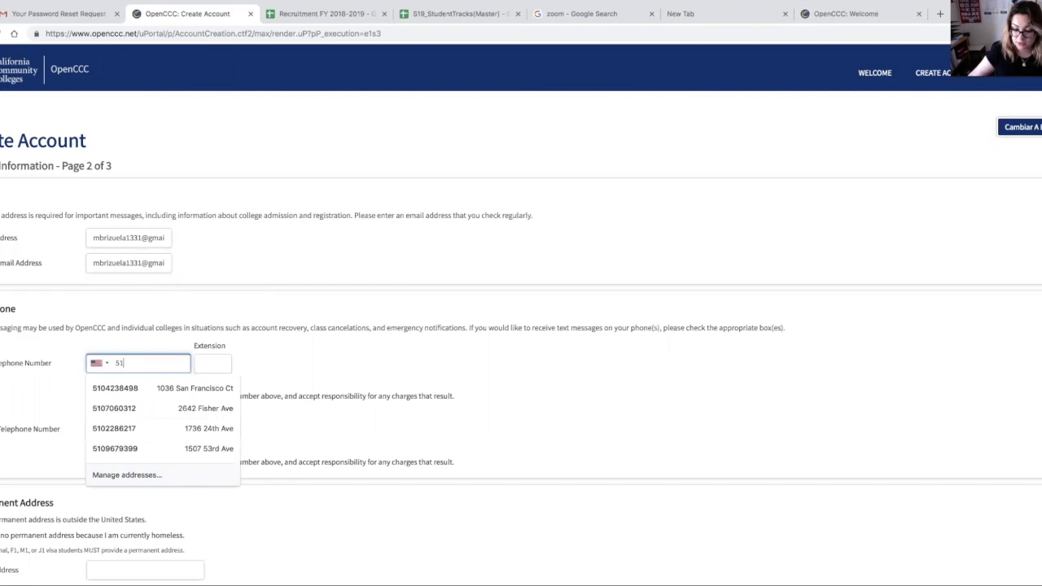
{"action": "key", "text": "Tab"}
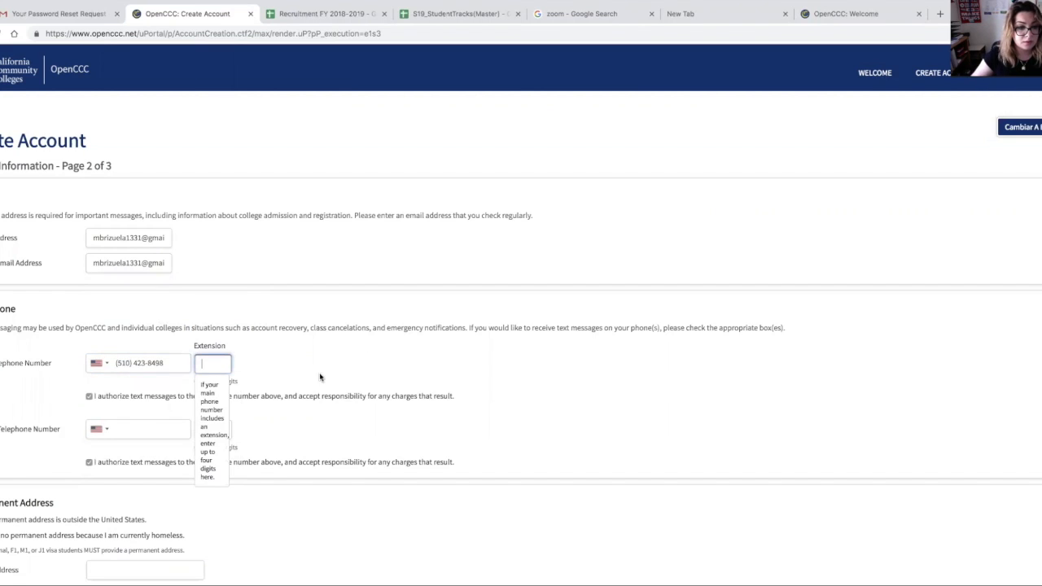
Step: Uncheck the text-message authorization for the alternate telephone number
{"action": "scroll", "coordinate": [76, 402], "scroll_direction": "down", "scroll_amount": 1}
{"action": "left_click", "coordinate": [89, 416]}
{"action": "scroll", "coordinate": [89, 416], "scroll_direction": "down", "scroll_amount": 2}
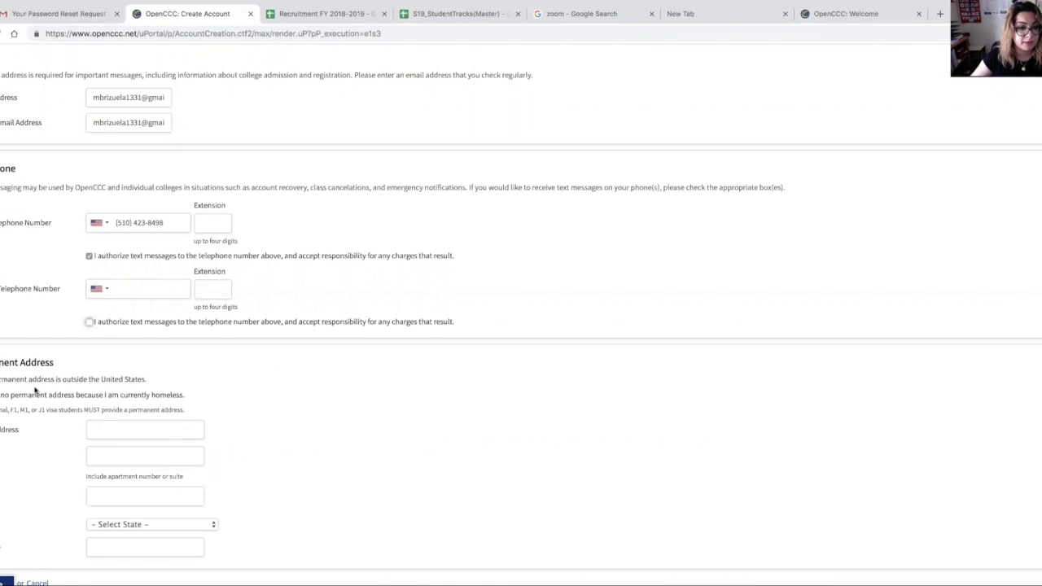
Step: Fill the permanent address from a saved autofill entry and continue to page 3
{"action": "left_click", "coordinate": [123, 429]}
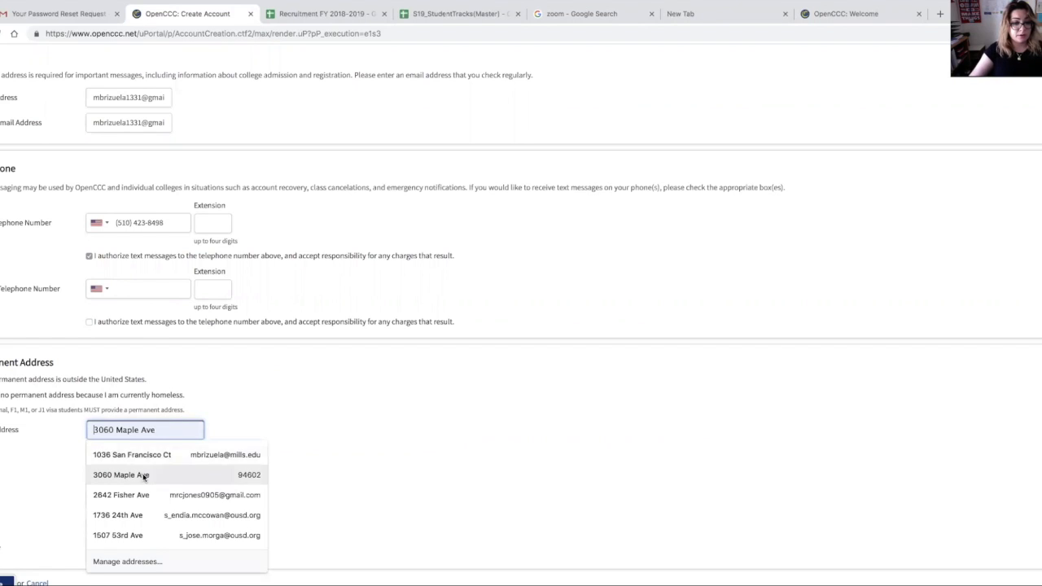
{"action": "left_click", "coordinate": [153, 454]}
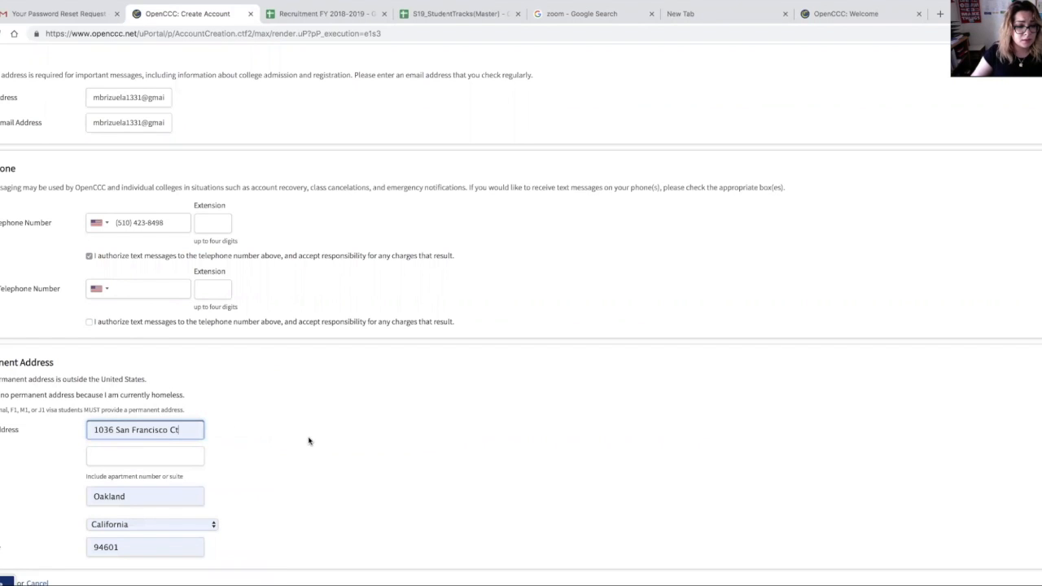
{"action": "scroll", "coordinate": [311, 439], "scroll_direction": "down", "scroll_amount": 2}
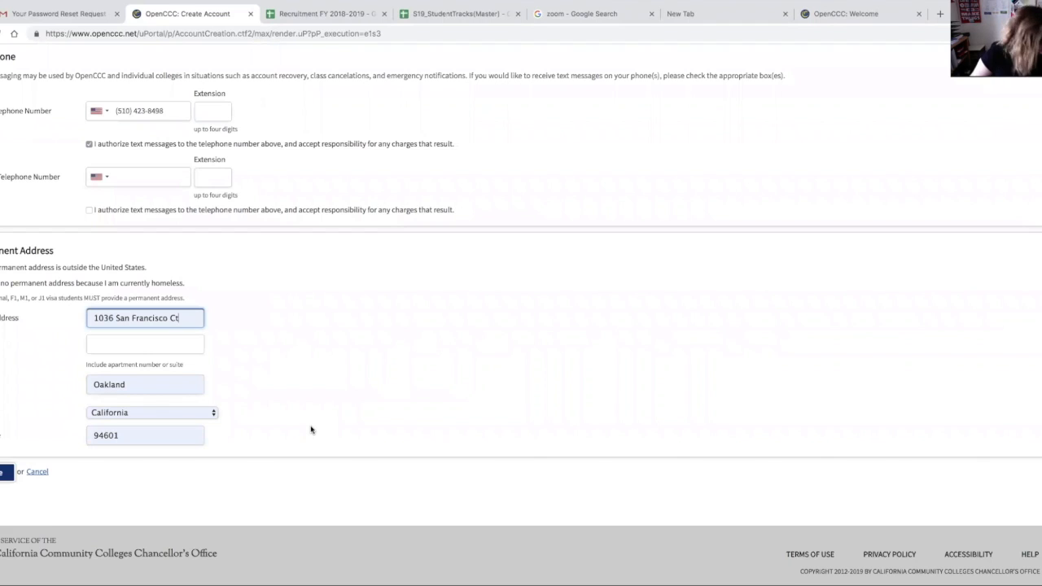
{"action": "left_click", "coordinate": [6, 471]}
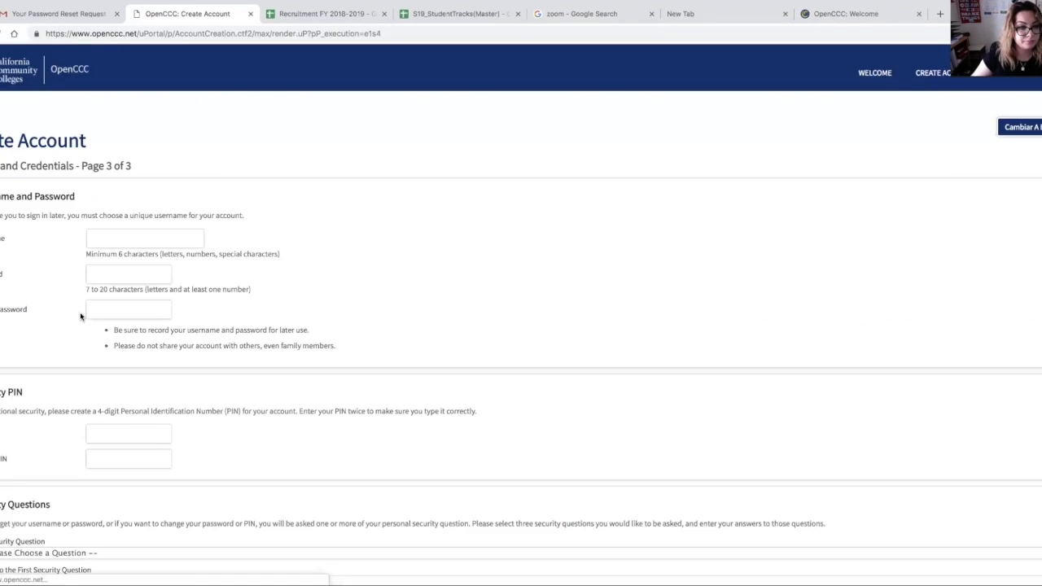
{"action": "left_click", "coordinate": [133, 229]}
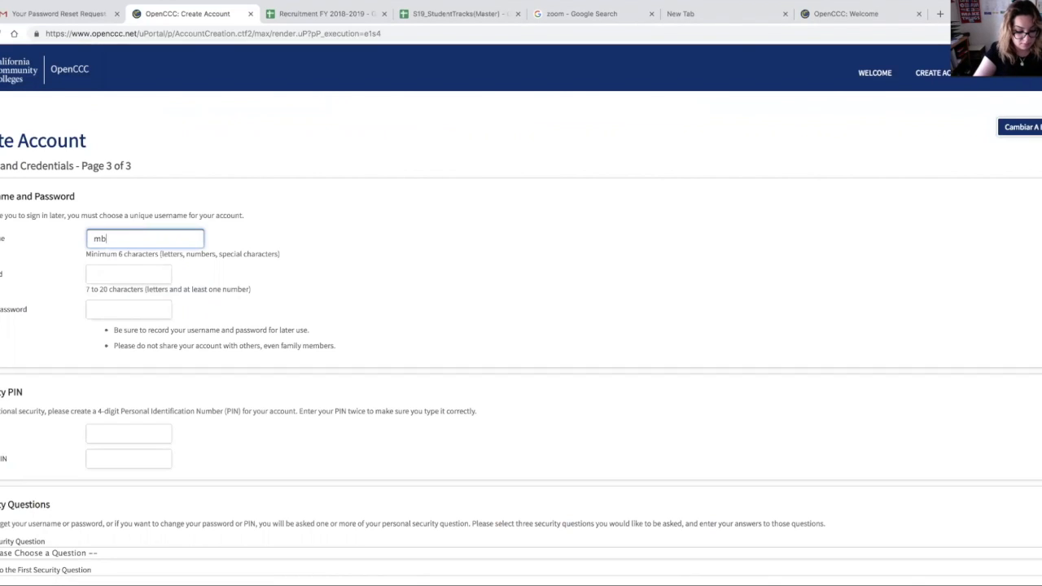
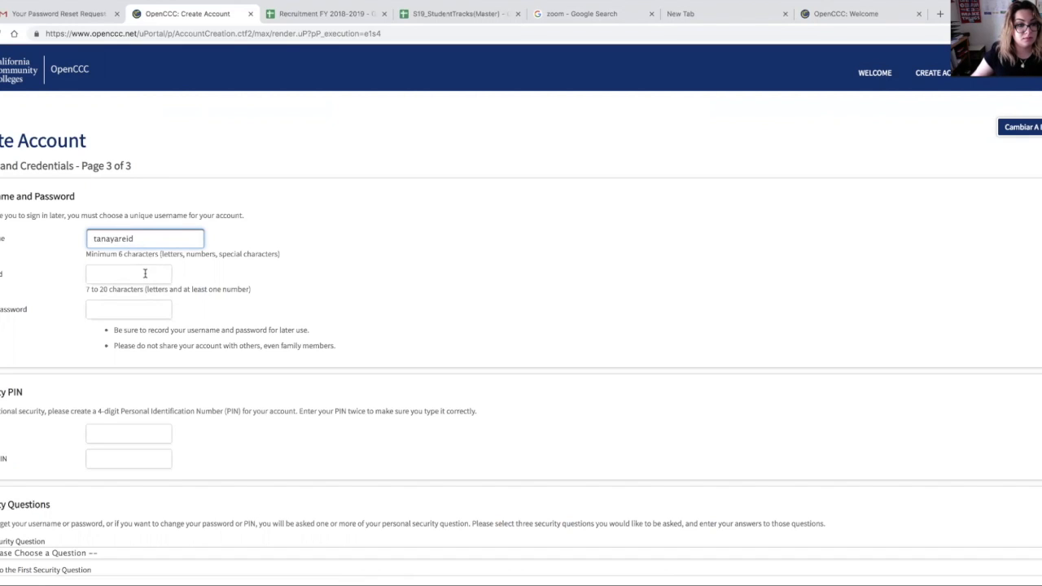
Step: Enter a username made of the applicant's name followed by 1
{"action": "left_click", "coordinate": [145, 273]}
{"action": "left_click", "coordinate": [163, 238]}
{"action": "type", "text": "1"}
Step: Enter the account password and repeat it in the password confirmation field
{"action": "left_click", "coordinate": [150, 286]}
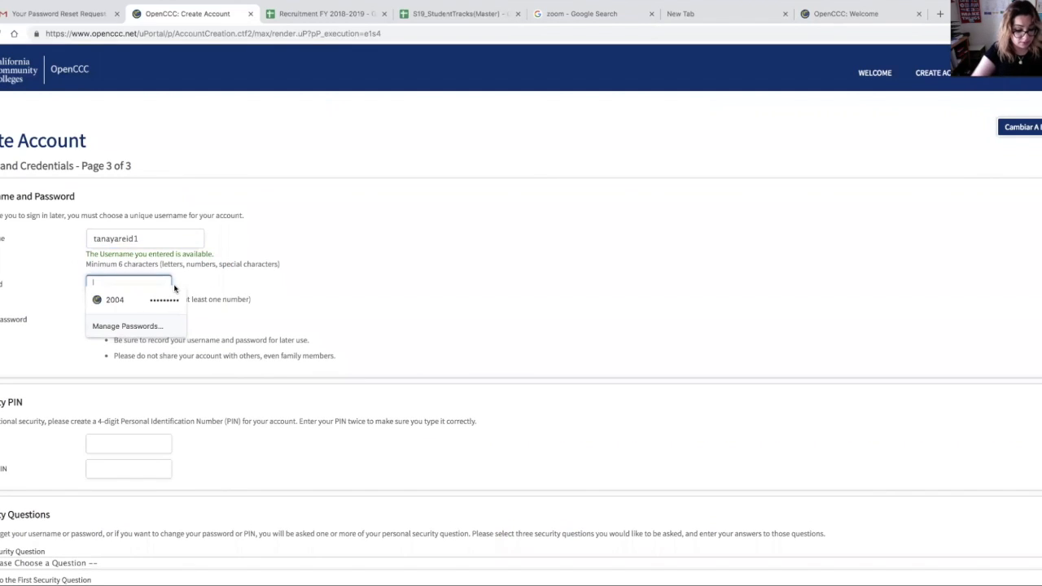
{"action": "type", "text": "••"}
{"action": "key", "text": "BackSpace"}
{"action": "key", "text": "BackSpace"}
{"action": "key", "text": "BackSpace"}
{"action": "key", "text": "BackSpace"}
{"action": "type", "text": "•"}
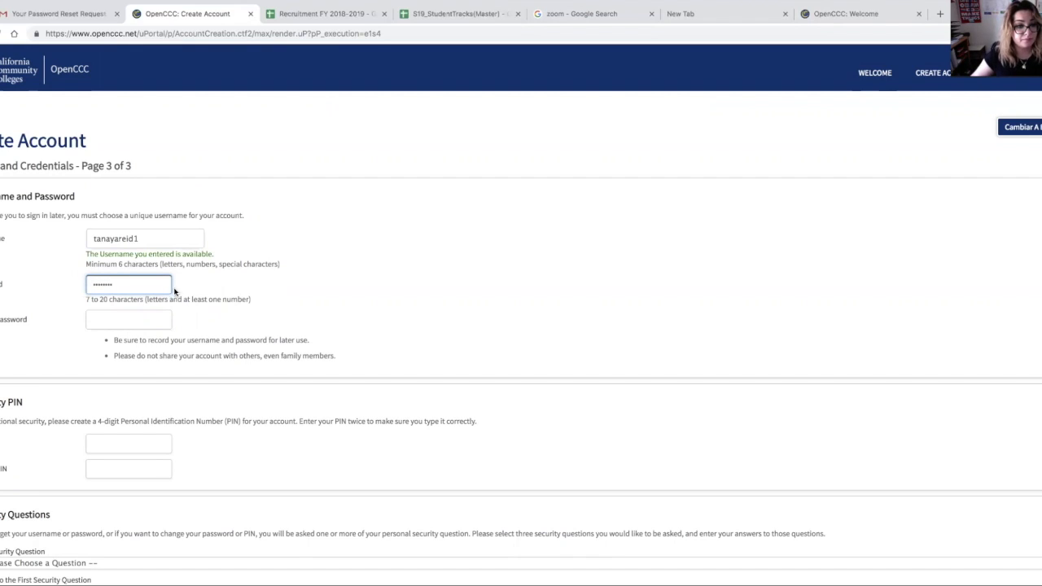
{"action": "left_click", "coordinate": [145, 321]}
{"action": "type", "text": "••"}
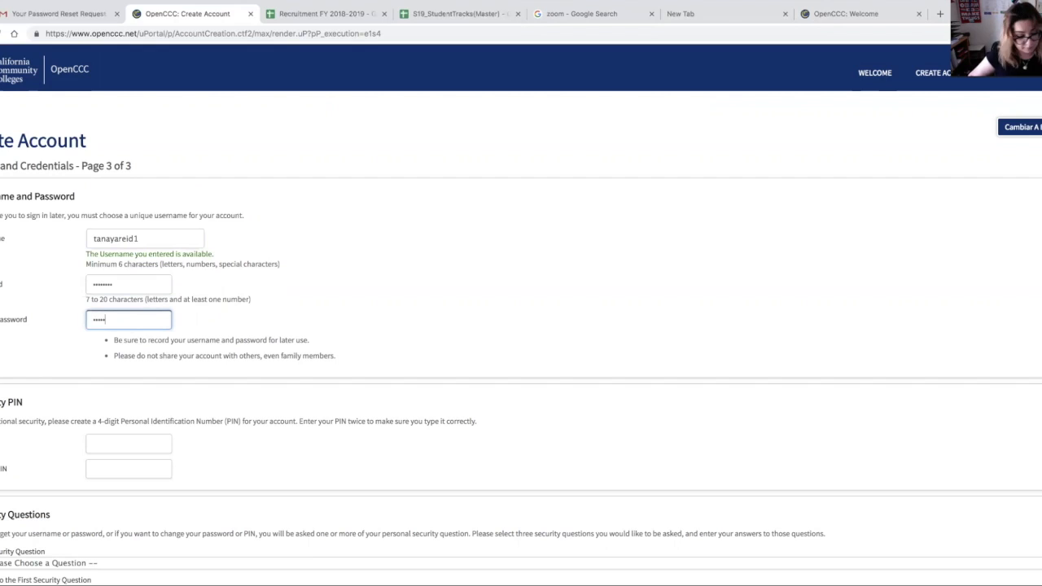
Step: Enter a 4-digit security PIN and repeat it in the PIN confirmation field
{"action": "left_click", "coordinate": [128, 442]}
{"action": "type", "text": "•"}
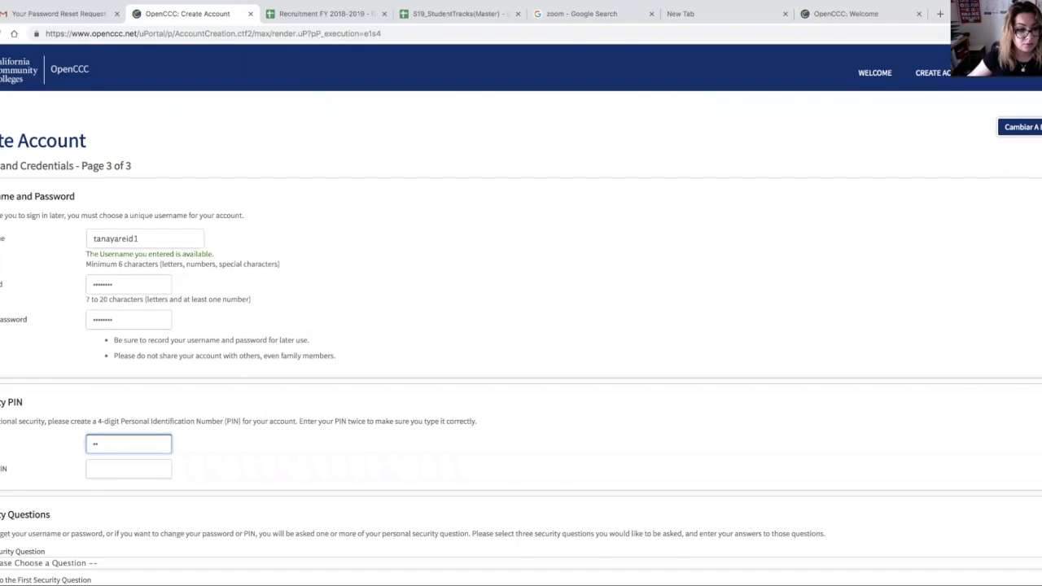
{"action": "left_click", "coordinate": [135, 471]}
{"action": "type", "text": "••"}
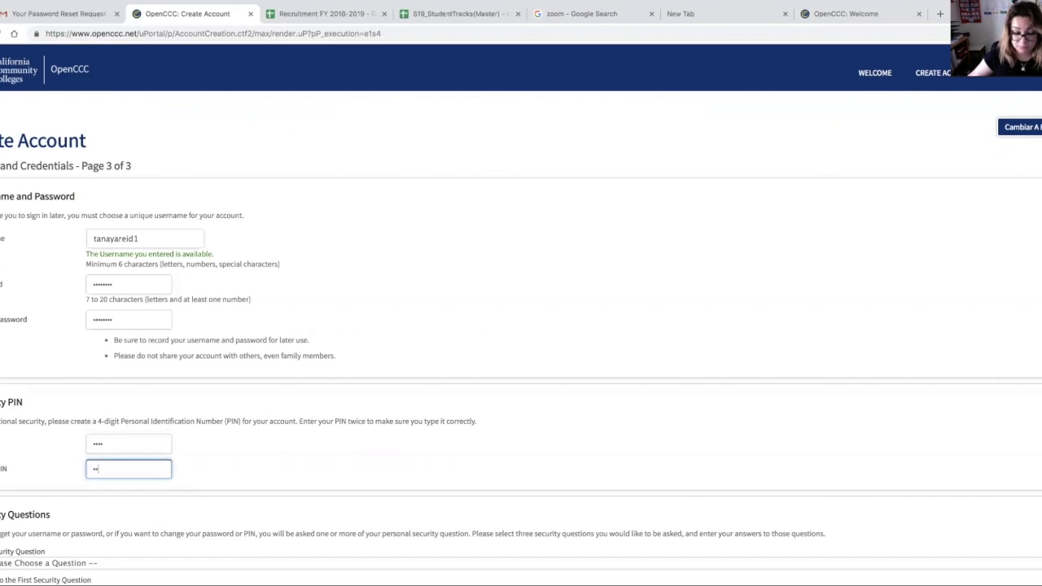
{"action": "left_click", "coordinate": [256, 470]}
Step: Choose 'How did your parents meet?' as the first security question and enter its answer
{"action": "scroll", "coordinate": [256, 466], "scroll_direction": "down", "scroll_amount": 3}
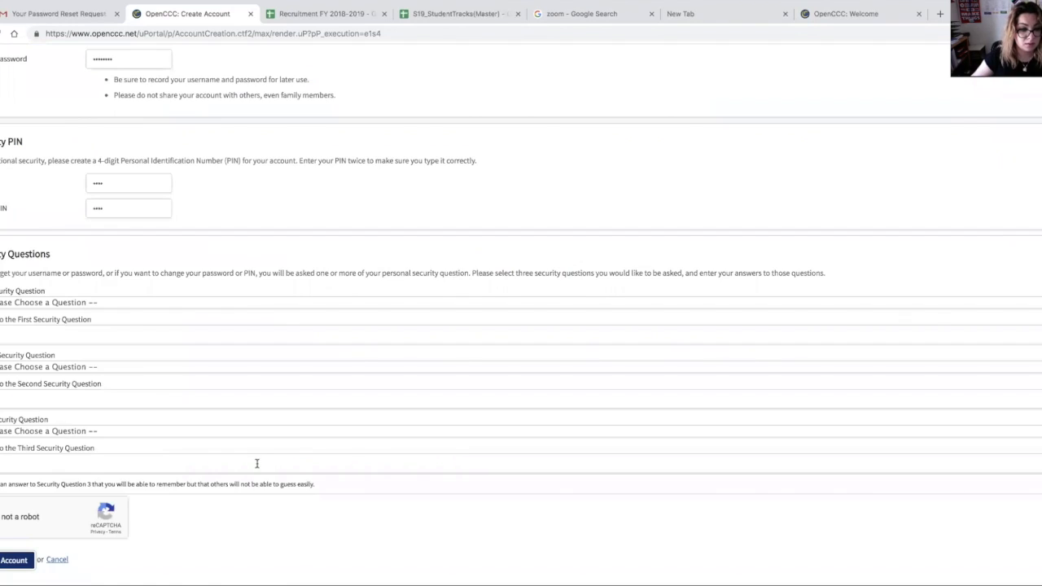
{"action": "left_click", "coordinate": [41, 302]}
{"action": "left_click", "coordinate": [42, 310]}
{"action": "left_click", "coordinate": [236, 336]}
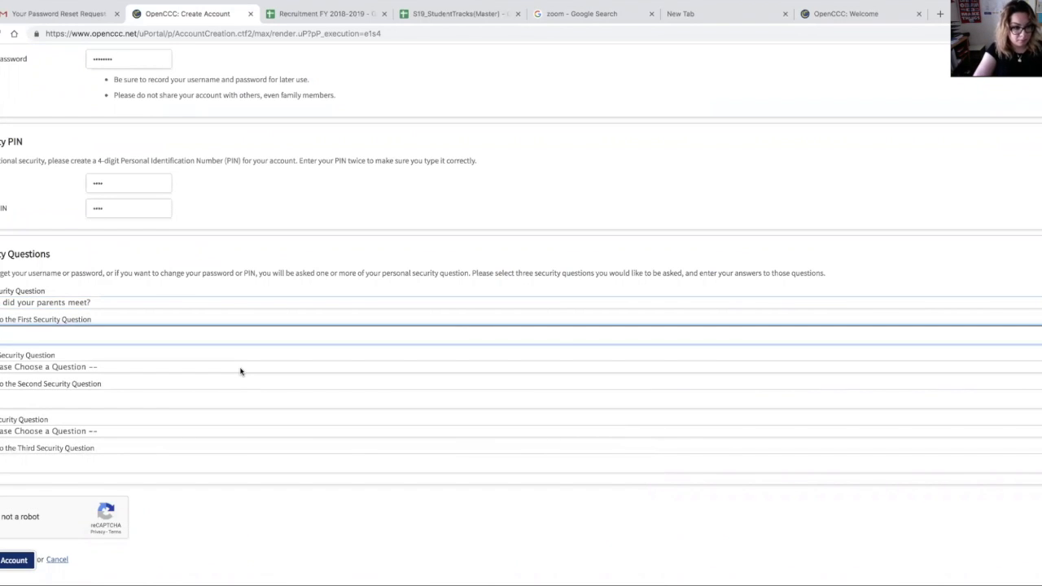
{"action": "type", "text": "na"}
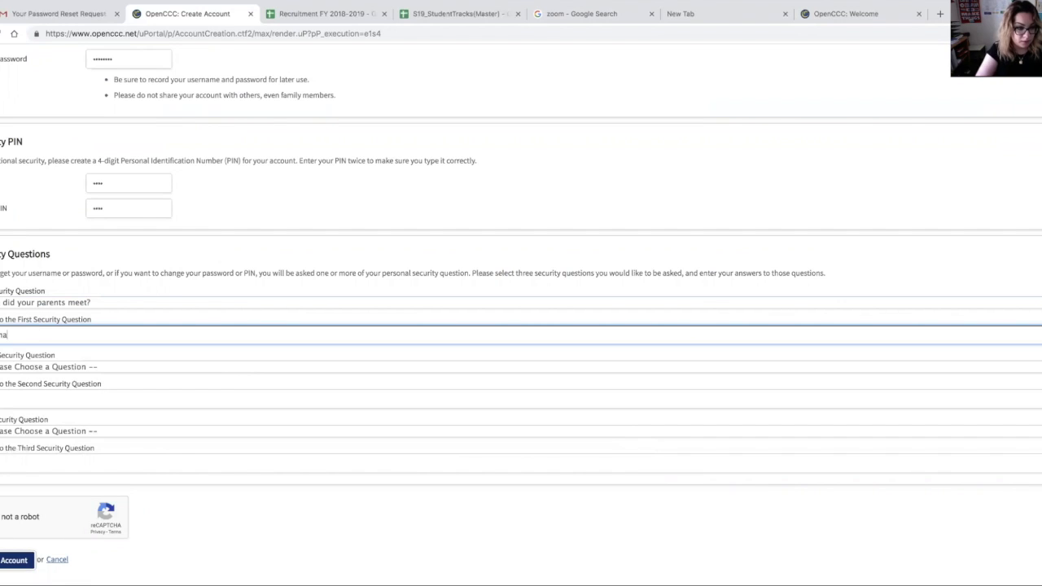
Step: Choose 'What was the make and model of your first car?' as the second security question and answer it
{"action": "left_click", "coordinate": [102, 366]}
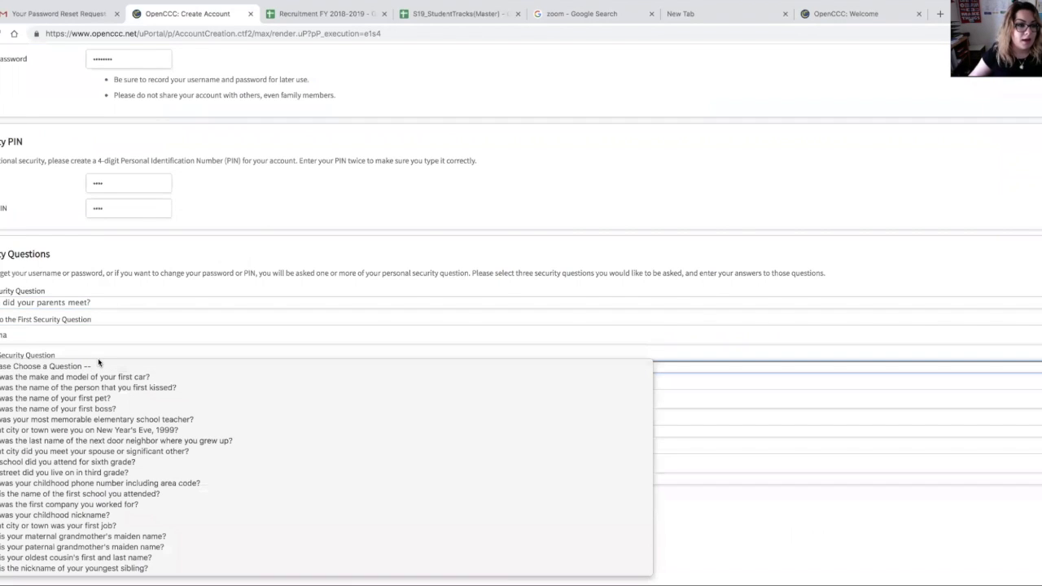
{"action": "left_click", "coordinate": [79, 378]}
{"action": "left_click", "coordinate": [34, 396]}
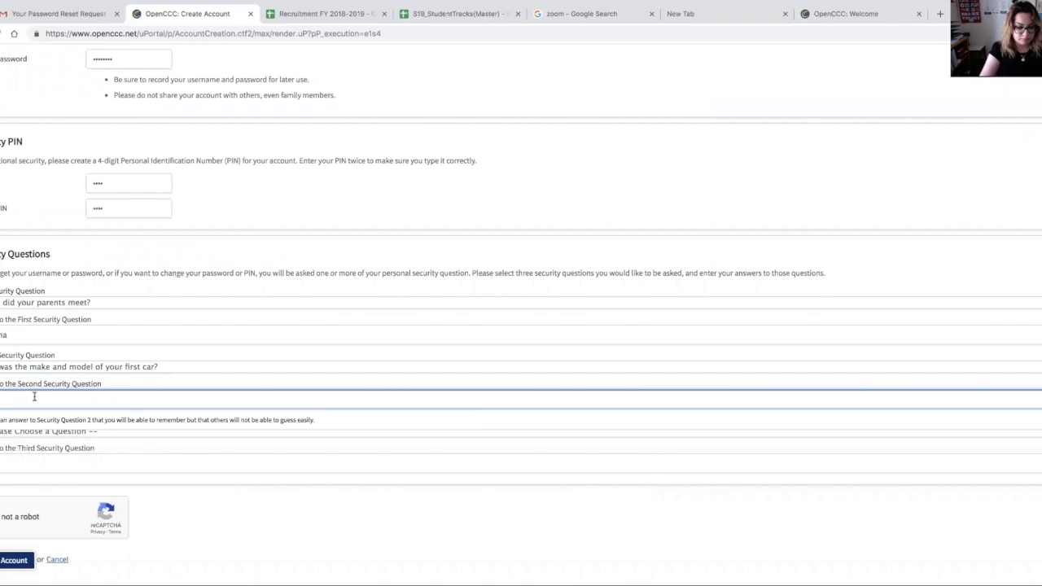
{"action": "type", "text": "H"}
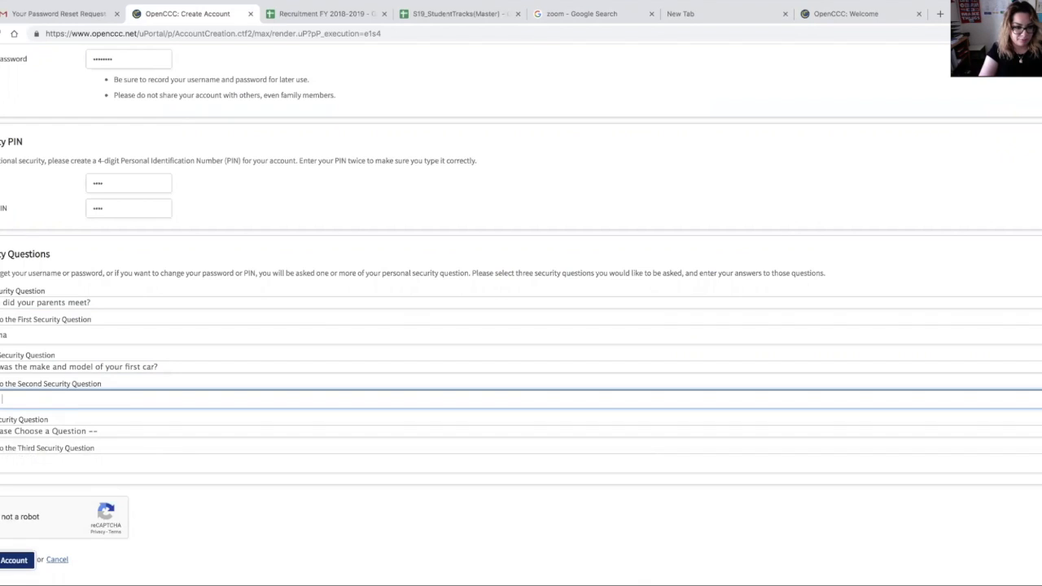
{"action": "type", "text": "Regal"}
Step: Choose 'What was the name of your first pet?' as the third security question and answer it
{"action": "left_click", "coordinate": [109, 436]}
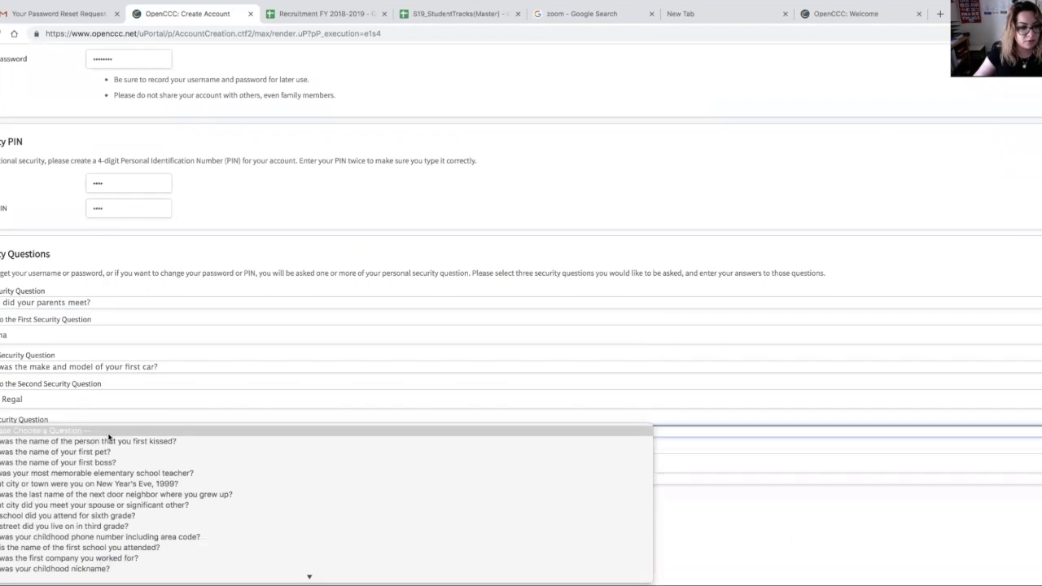
{"action": "left_click", "coordinate": [61, 454]}
{"action": "left_click", "coordinate": [47, 459]}
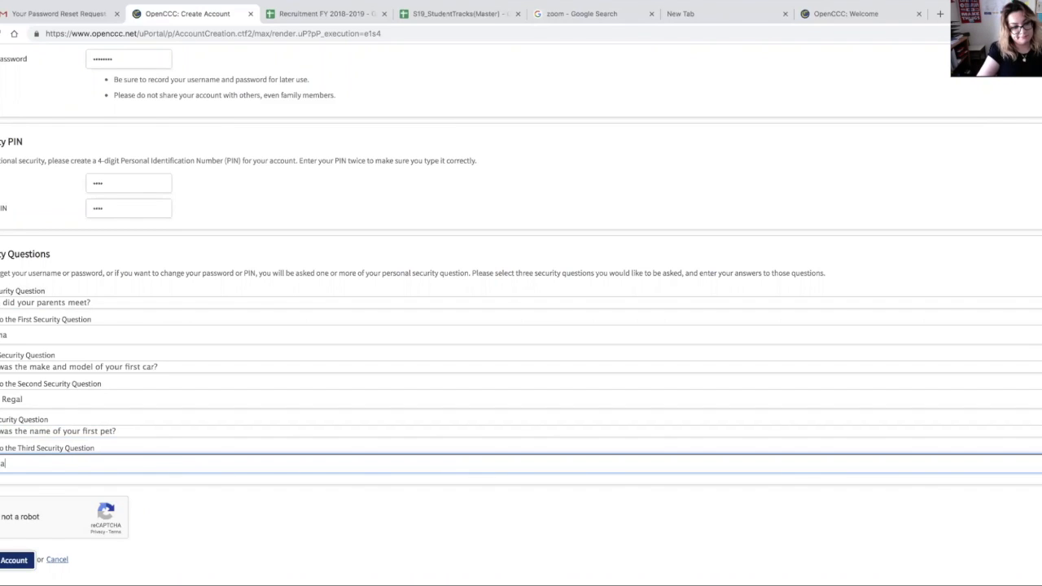
Step: Complete the reCAPTCHA check, create the account, and continue past the account confirmation
{"action": "left_click", "coordinate": [1, 518]}
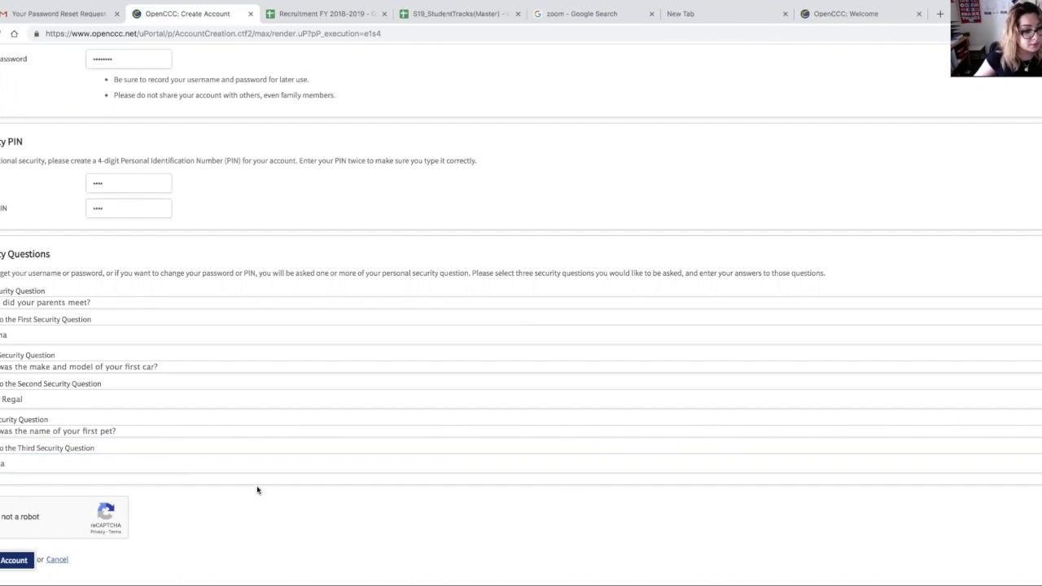
{"action": "scroll", "coordinate": [164, 491], "scroll_direction": "down", "scroll_amount": 2}
{"action": "left_click", "coordinate": [12, 491]}
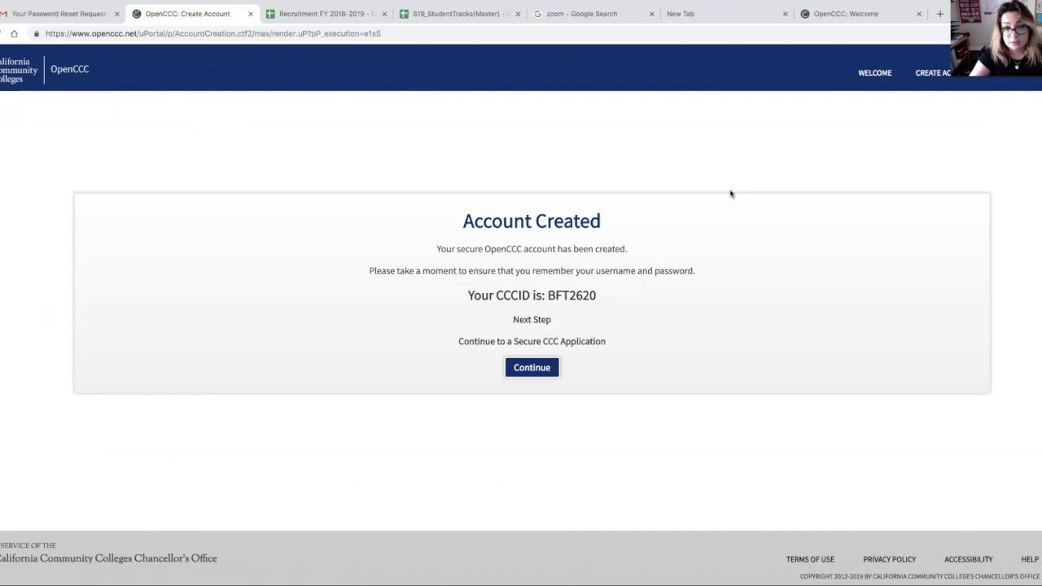
{"action": "left_click", "coordinate": [541, 368]}
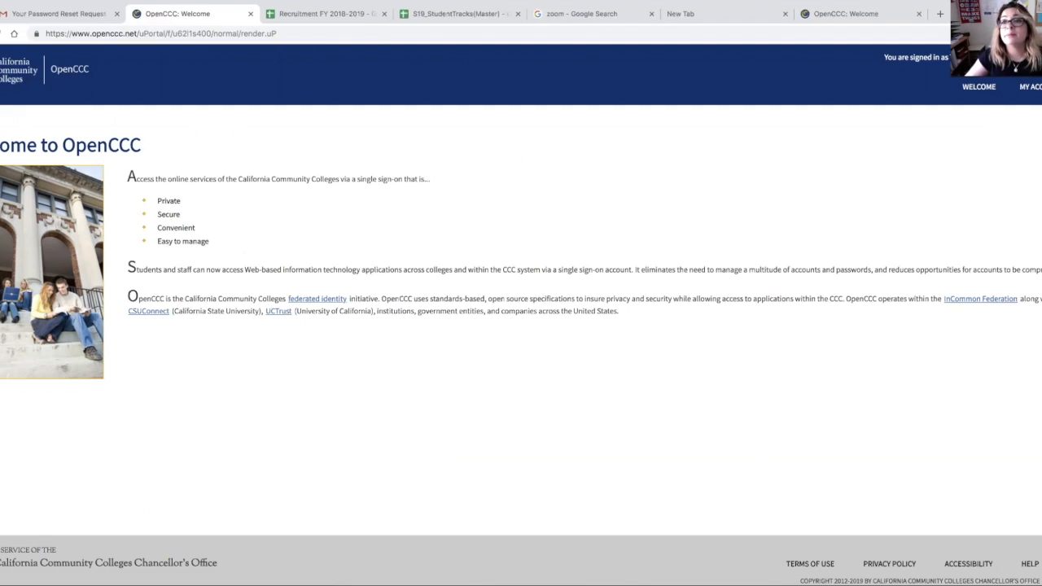
Step: Search Google for apply merritt college in a new tab
{"action": "left_click", "coordinate": [691, 11]}
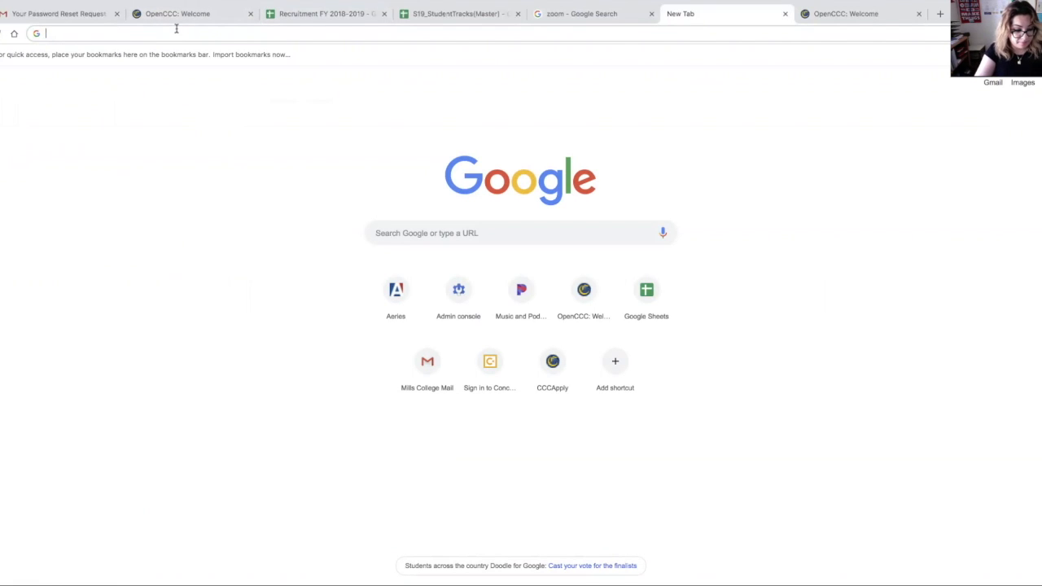
{"action": "type", "text": "apply ,"}
{"action": "key", "text": "BackSpace"}
{"action": "type", "text": "merritt college"}
{"action": "key", "text": "Return"}
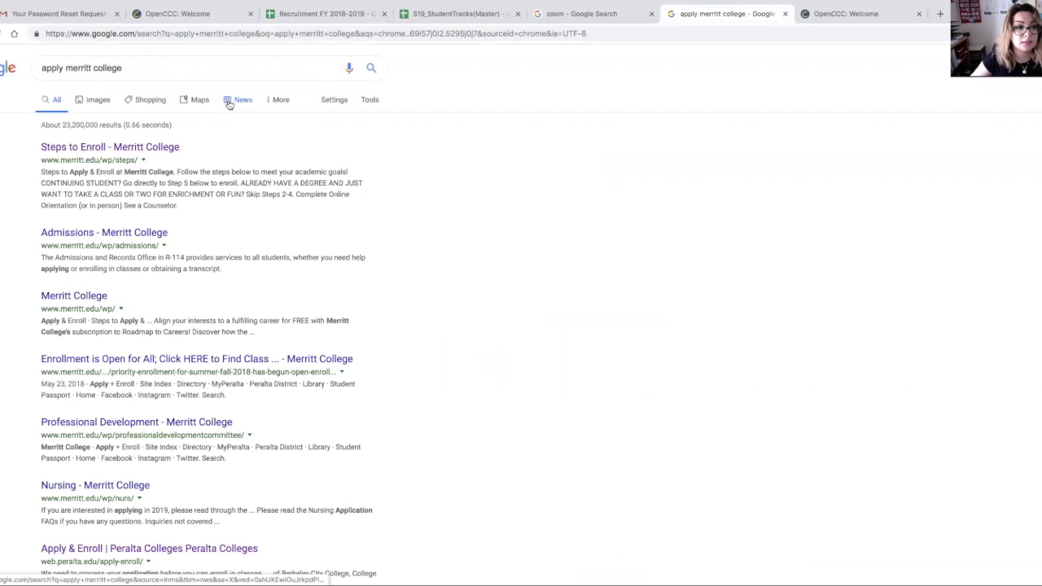
Step: Follow Merritt College's Steps to Enroll result to the CCCApply application page and sign in
{"action": "left_click", "coordinate": [106, 150]}
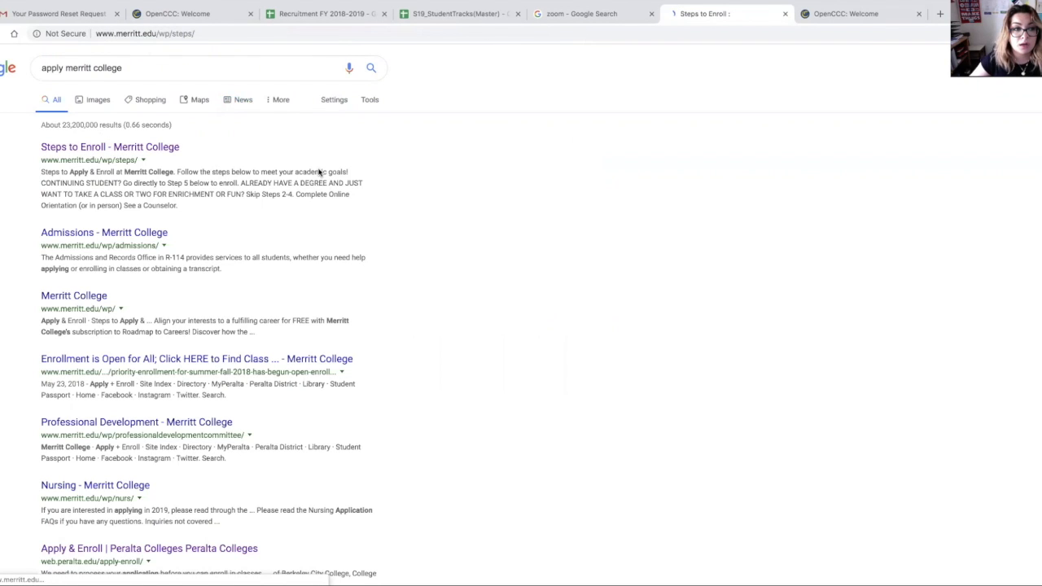
{"action": "left_click", "coordinate": [404, 384]}
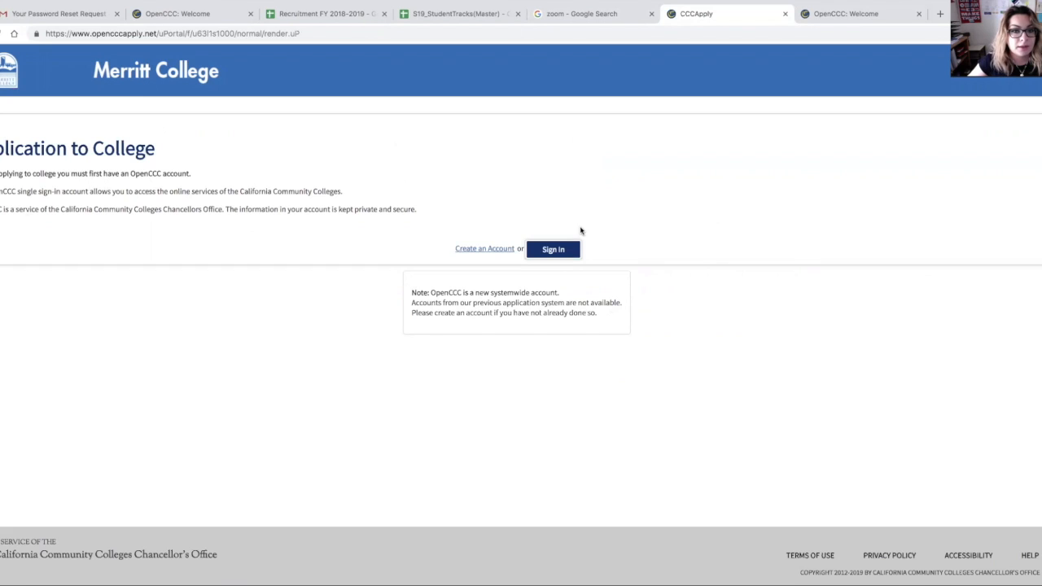
{"action": "left_click", "coordinate": [543, 254]}
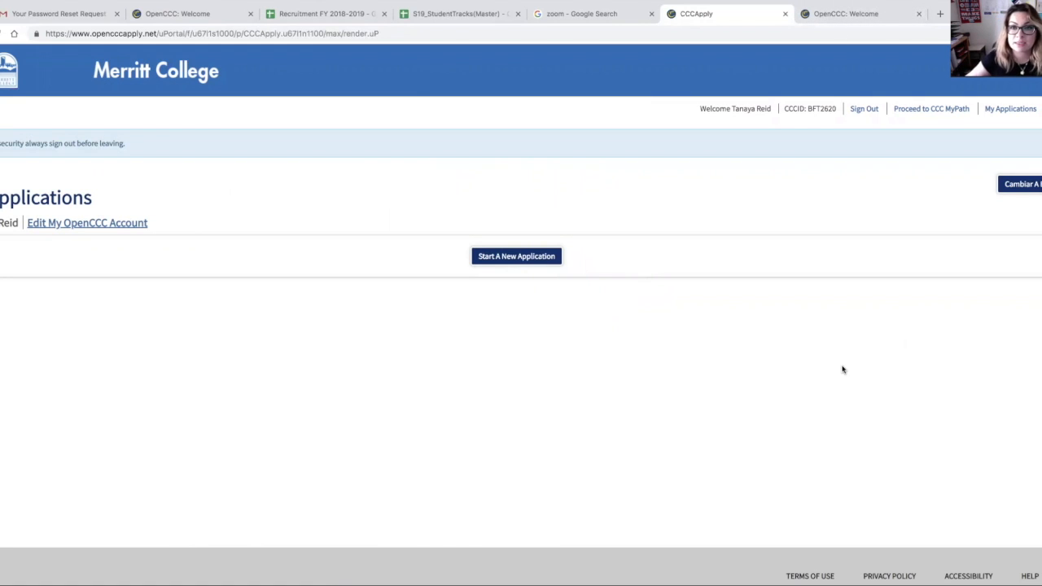
Step: Start a new application with term Summer 2019 and educational goal Undecided on goal
{"action": "left_click", "coordinate": [518, 258]}
{"action": "left_click", "coordinate": [124, 222]}
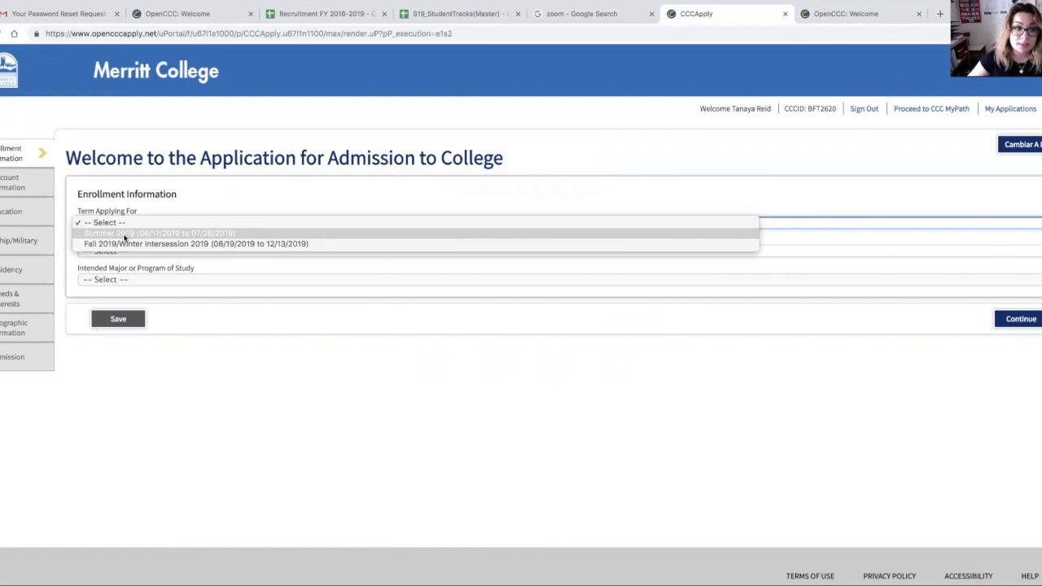
{"action": "left_click", "coordinate": [125, 233]}
{"action": "left_click", "coordinate": [111, 251]}
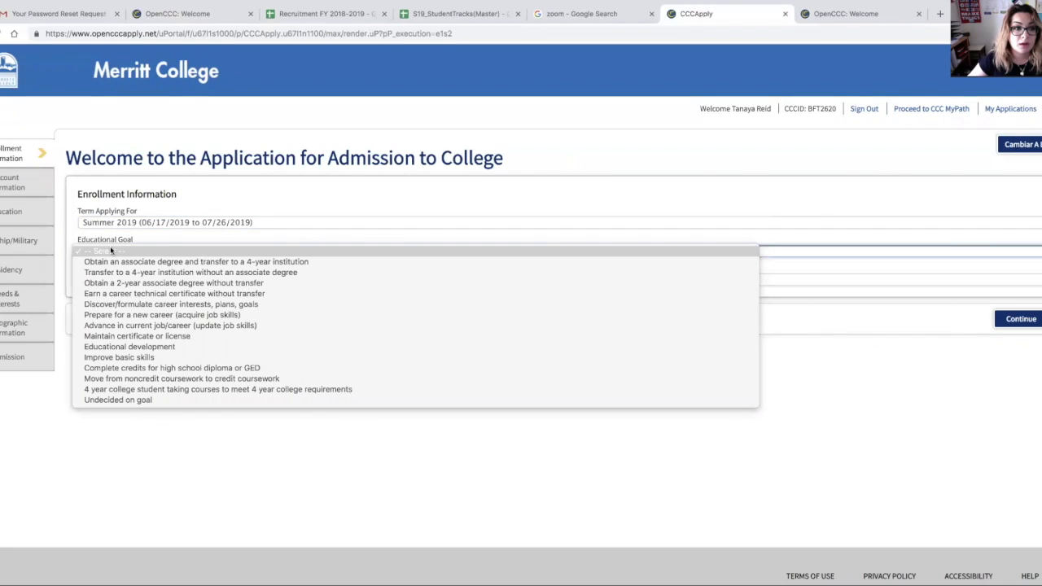
{"action": "left_click", "coordinate": [140, 401]}
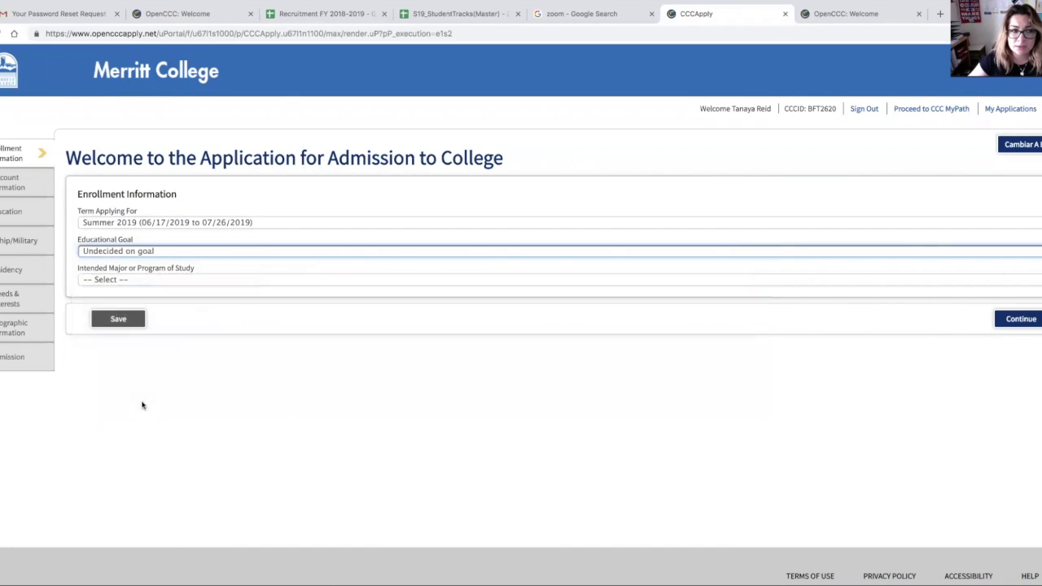
Step: Set the intended major to Undeclared (Not Financial Aid Eligible) and continue to Account Information
{"action": "left_click", "coordinate": [153, 280]}
{"action": "scroll", "coordinate": [233, 529], "scroll_direction": "down", "scroll_amount": 3}
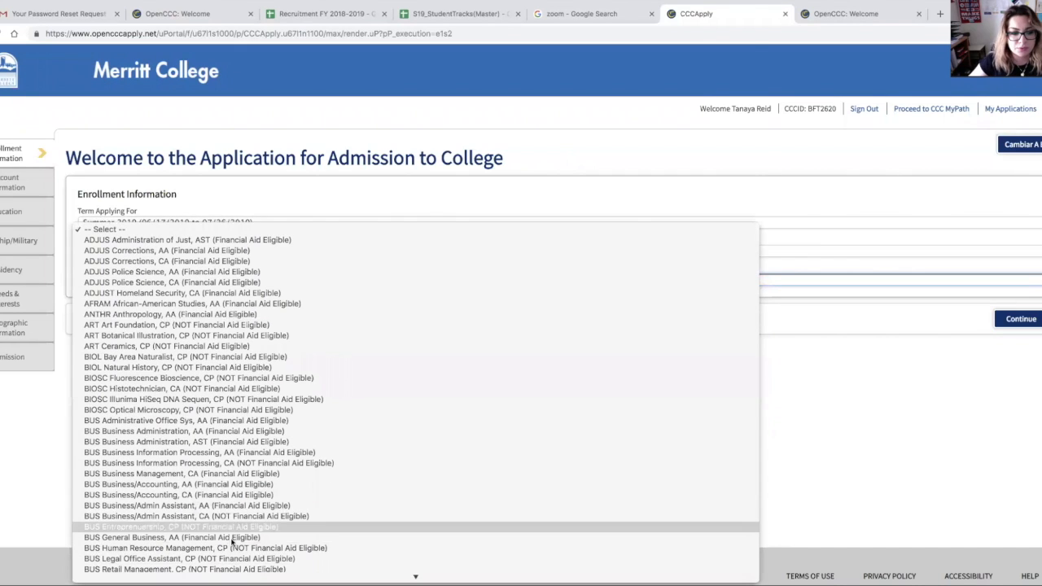
{"action": "scroll", "coordinate": [233, 537], "scroll_direction": "down", "scroll_amount": 10}
{"action": "left_click", "coordinate": [244, 570]}
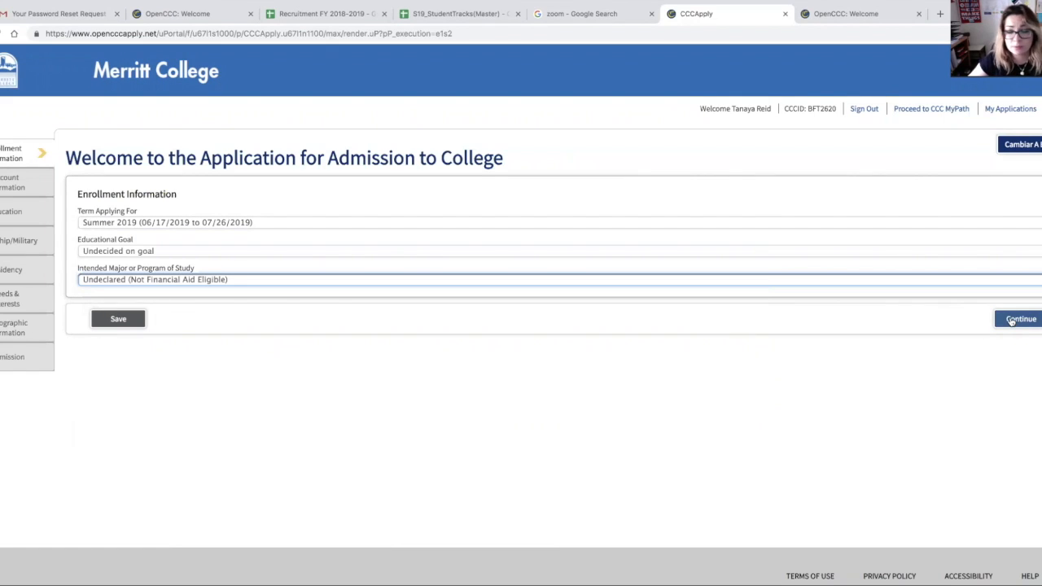
{"action": "left_click", "coordinate": [1009, 320]}
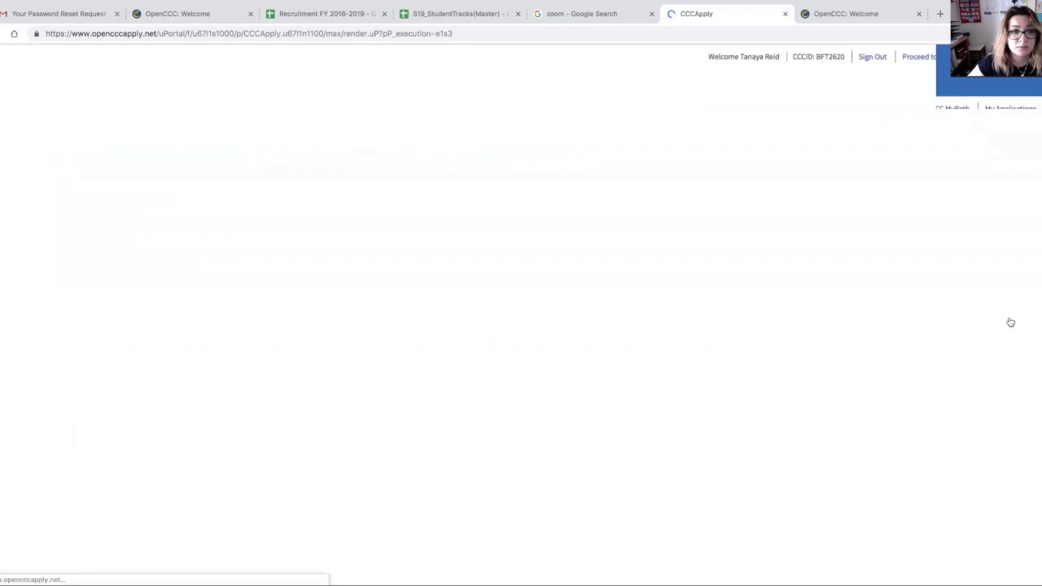
Step: Mark the mailing address as the same as the permanent address and continue to the Education page
{"action": "scroll", "coordinate": [415, 348], "scroll_direction": "down", "scroll_amount": 1}
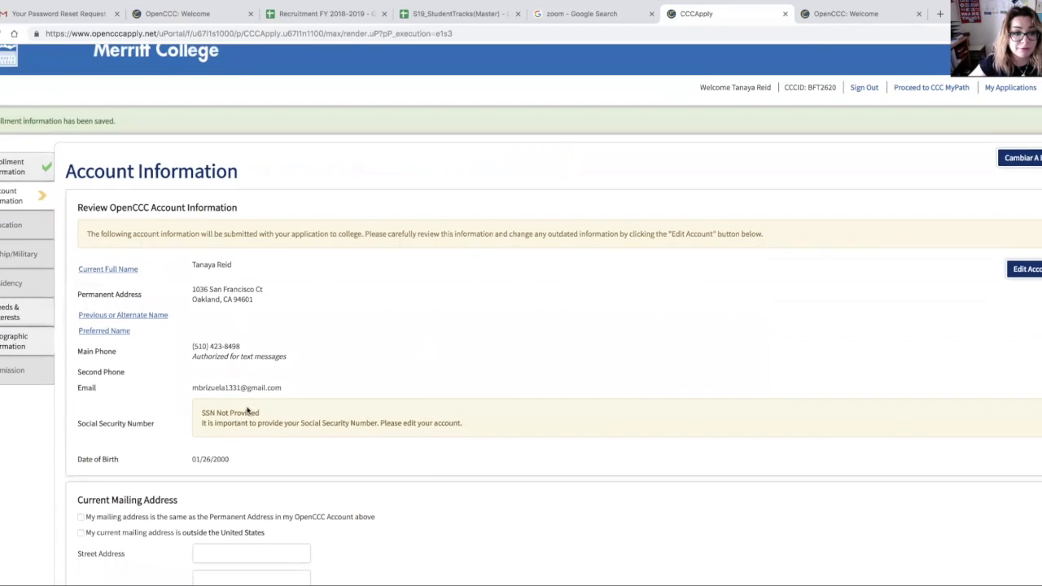
{"action": "scroll", "coordinate": [186, 432], "scroll_direction": "down", "scroll_amount": 2}
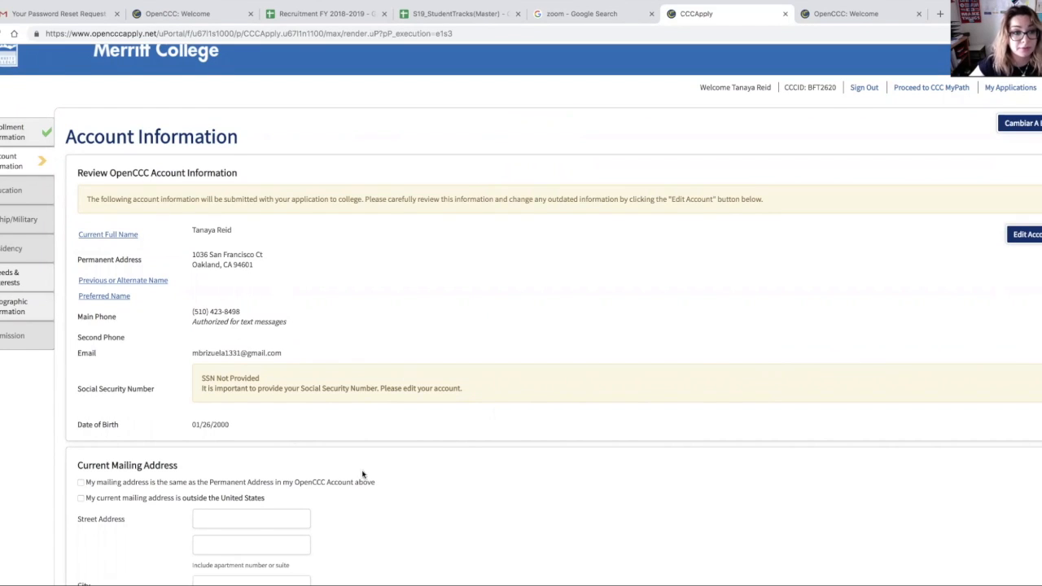
{"action": "scroll", "coordinate": [279, 304], "scroll_direction": "down", "scroll_amount": 4}
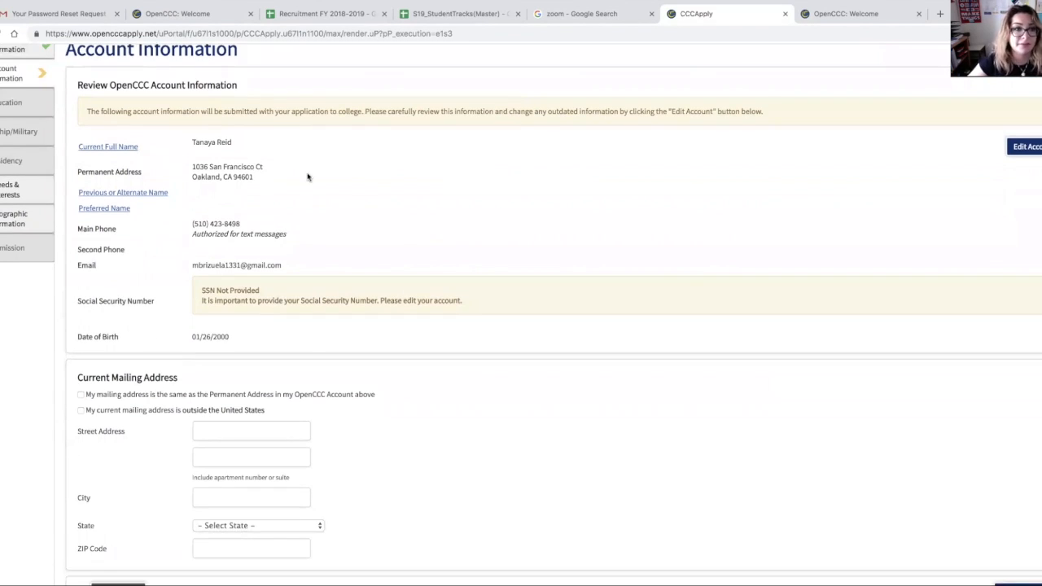
{"action": "left_click", "coordinate": [81, 394]}
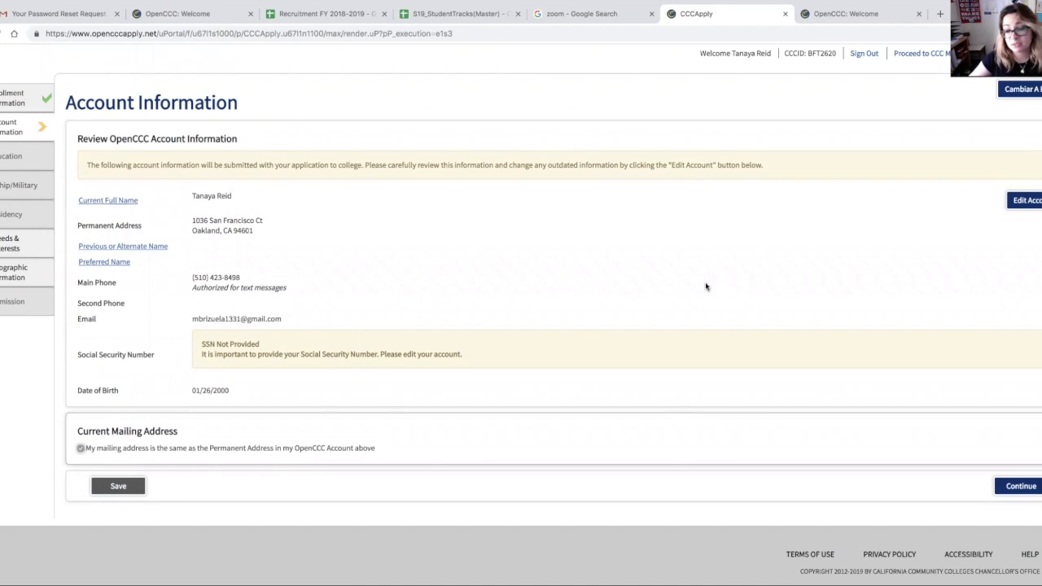
{"action": "left_click", "coordinate": [1010, 488]}
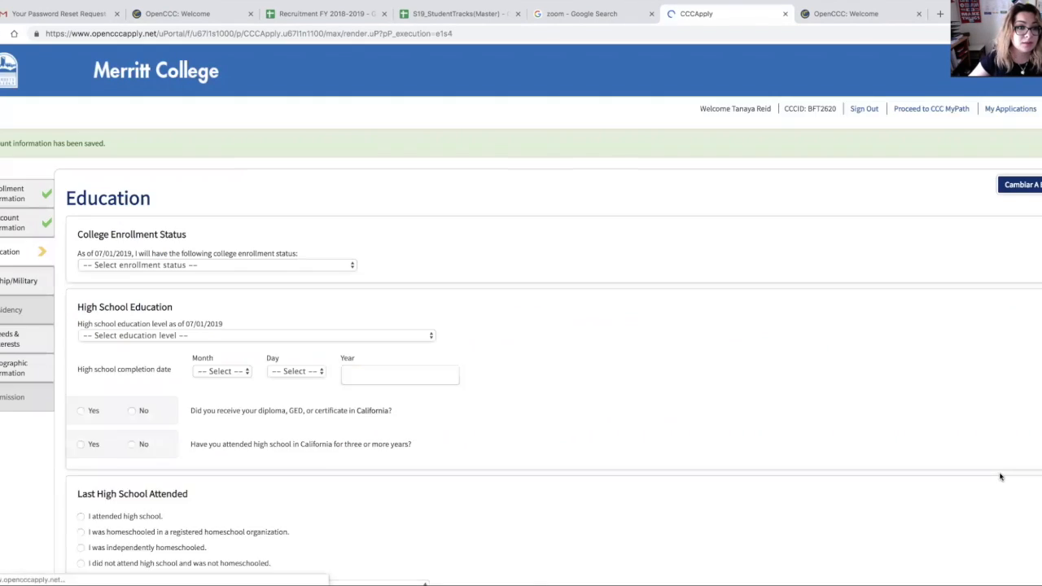
Step: Set the college enrollment status to Enrolling in high school (or lower grade) and college at the same time
{"action": "left_click", "coordinate": [247, 268]}
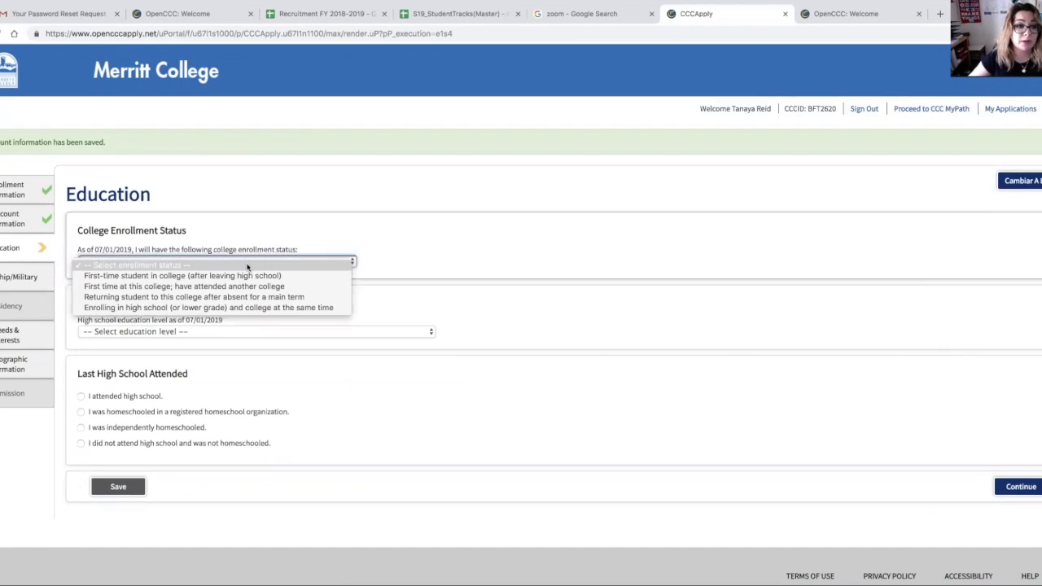
{"action": "scroll", "coordinate": [239, 274], "scroll_direction": "down", "scroll_amount": 1}
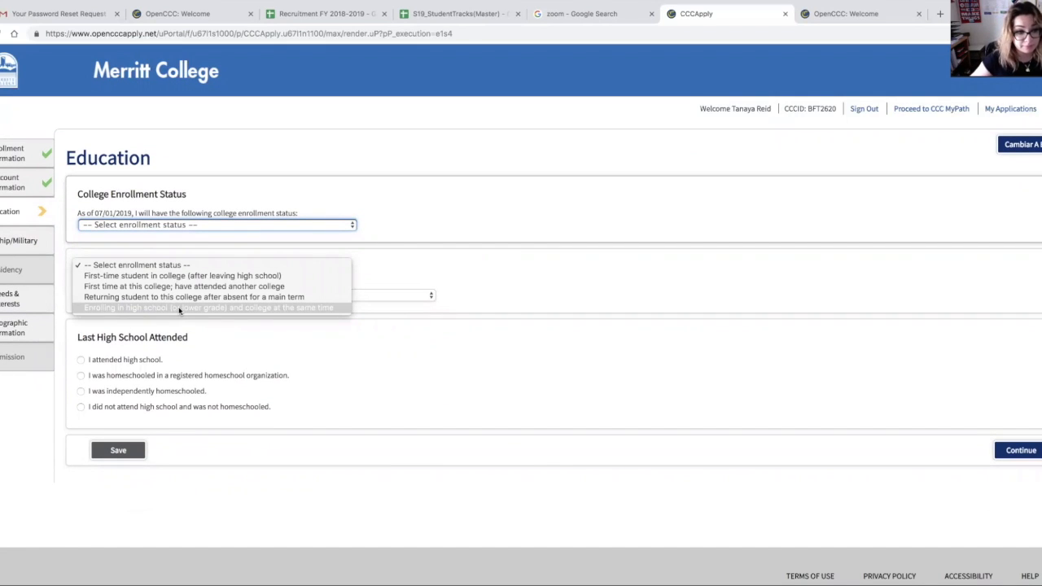
{"action": "left_click", "coordinate": [179, 310]}
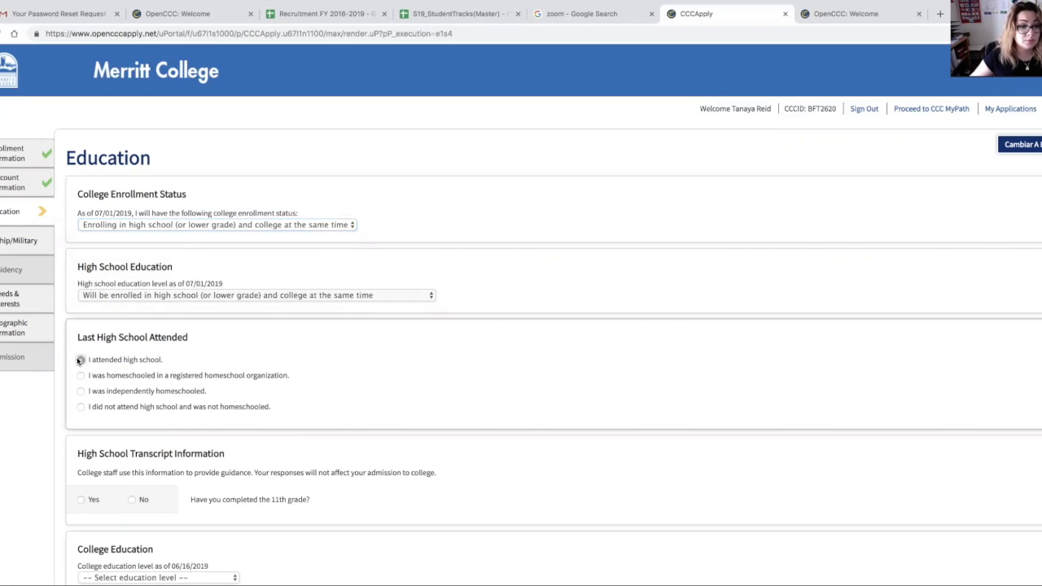
Step: Mark that you attended high school and set its state to California
{"action": "left_click", "coordinate": [80, 360]}
{"action": "left_click", "coordinate": [255, 449]}
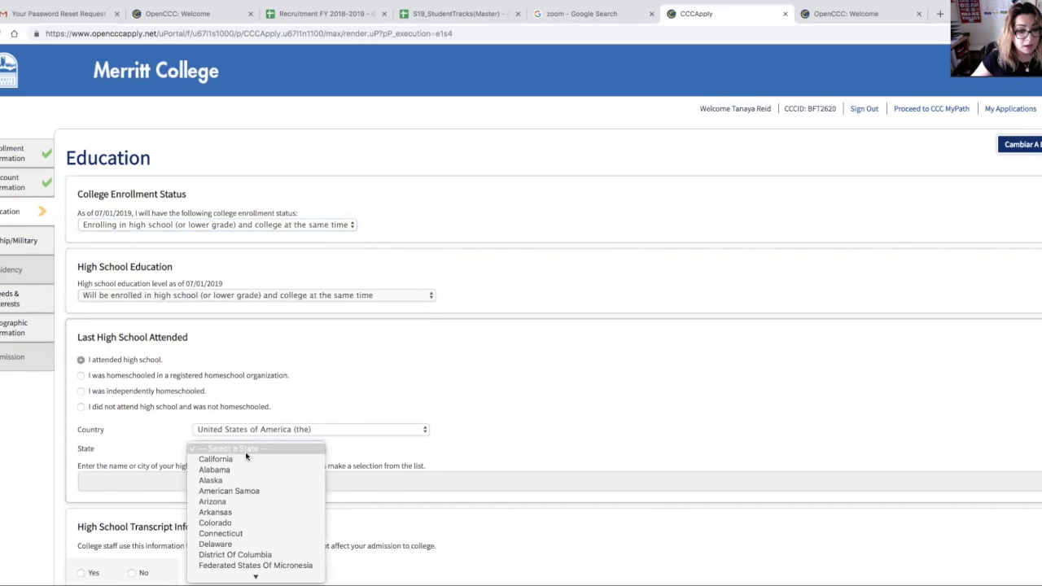
{"action": "left_click", "coordinate": [243, 461]}
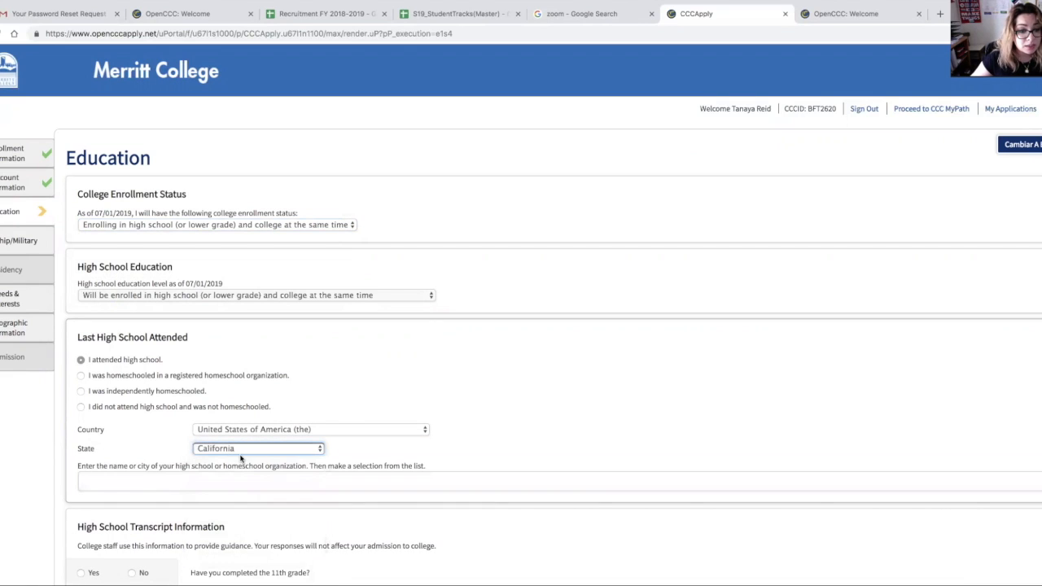
Step: Search the high school finder for "arise" and pick Arise High, Oakland
{"action": "left_click", "coordinate": [186, 480]}
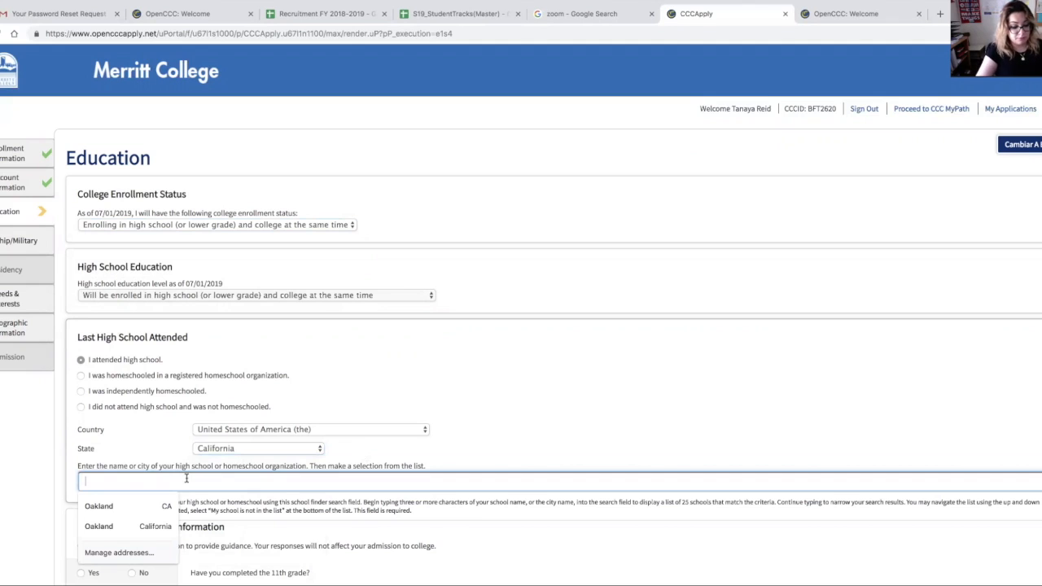
{"action": "type", "text": "arl"}
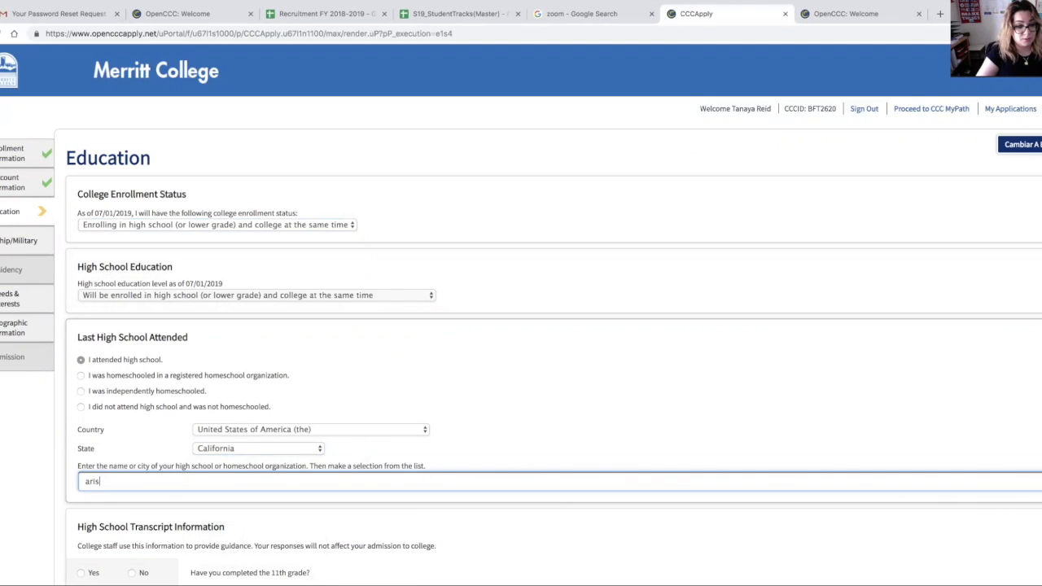
{"action": "scroll", "coordinate": [258, 316], "scroll_direction": "down", "scroll_amount": 4}
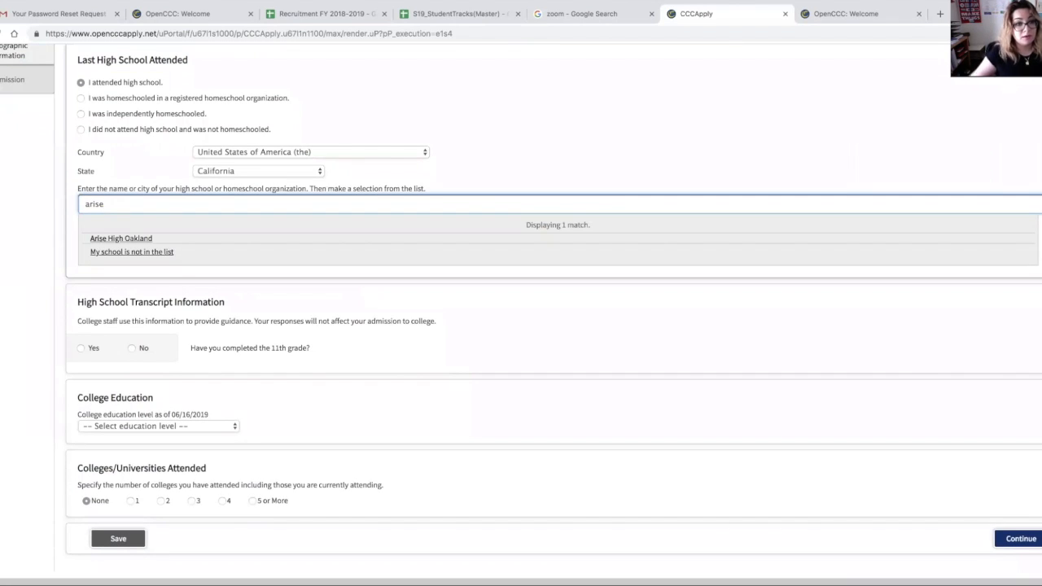
{"action": "left_click", "coordinate": [145, 239]}
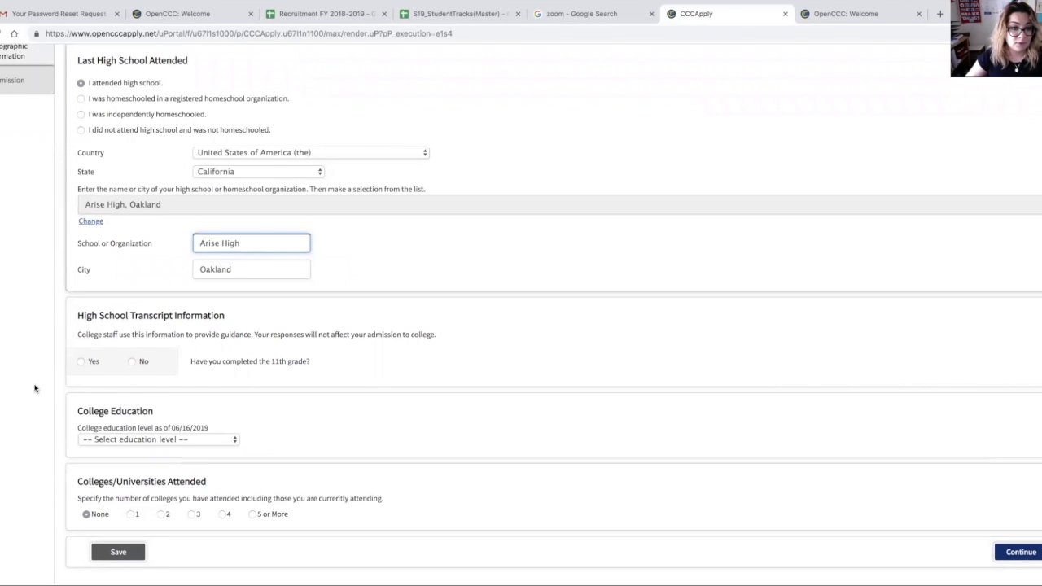
Step: Answer No to having completed the 11th grade
{"action": "left_click", "coordinate": [134, 364]}
{"action": "left_click", "coordinate": [82, 363]}
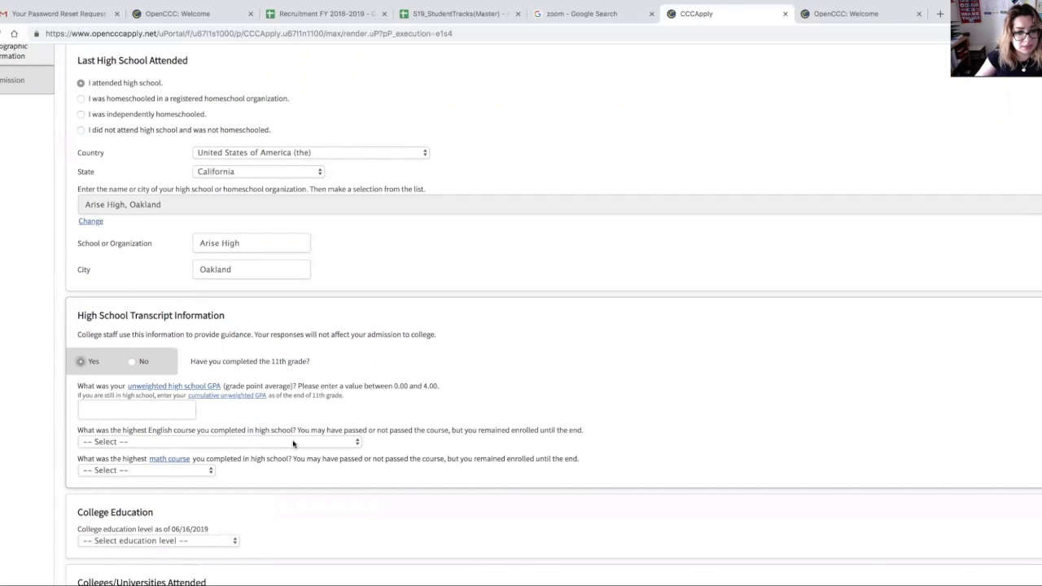
{"action": "left_click", "coordinate": [190, 472]}
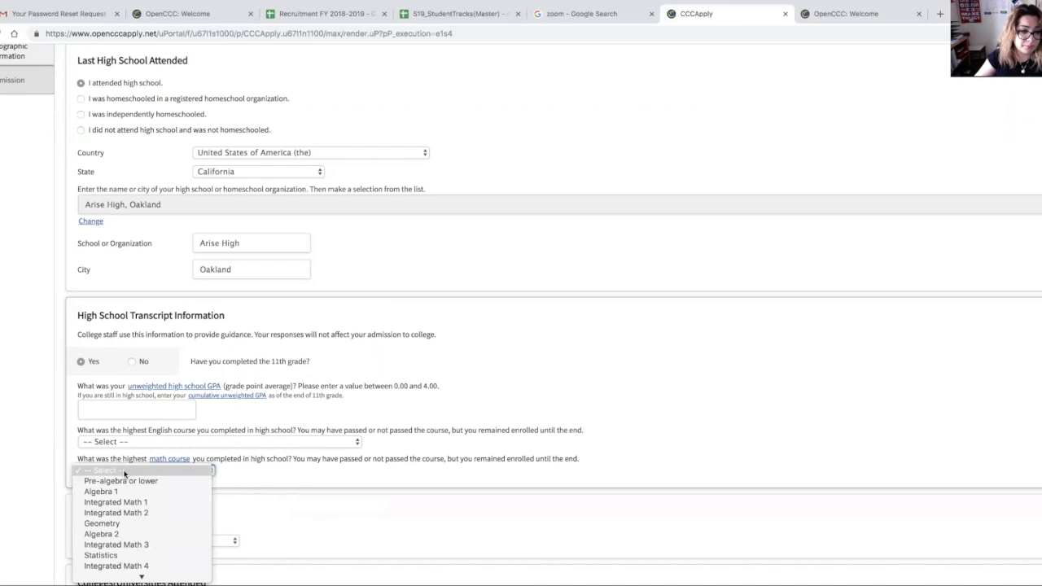
{"action": "scroll", "coordinate": [139, 553], "scroll_direction": "down", "scroll_amount": 3}
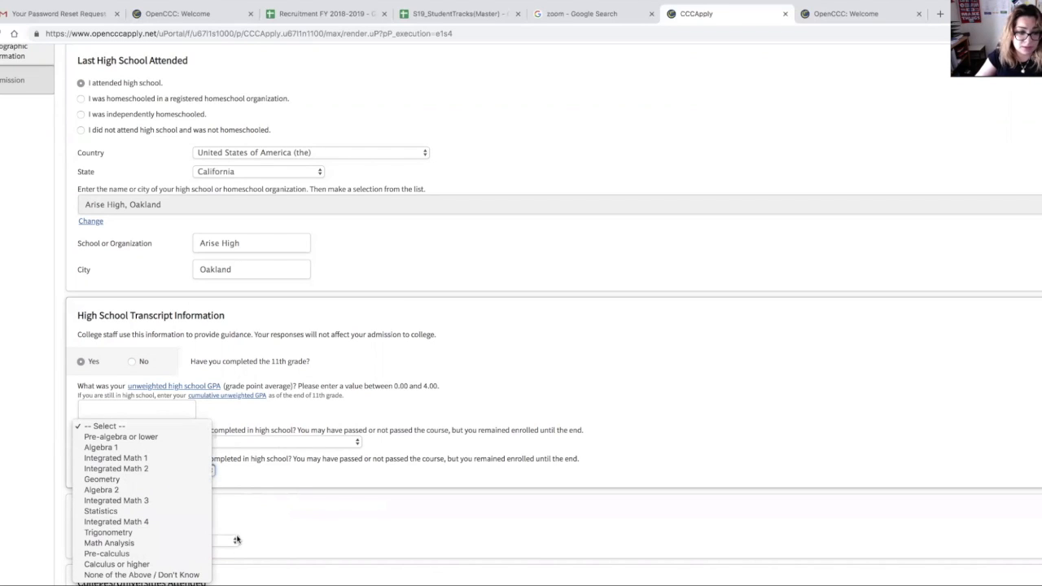
{"action": "left_click", "coordinate": [273, 505]}
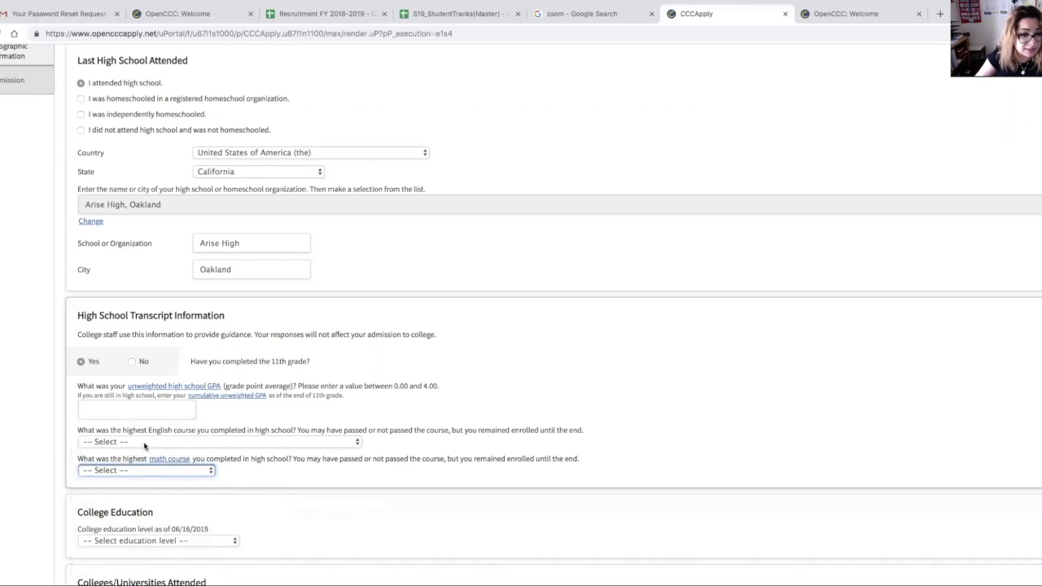
{"action": "left_click", "coordinate": [133, 361]}
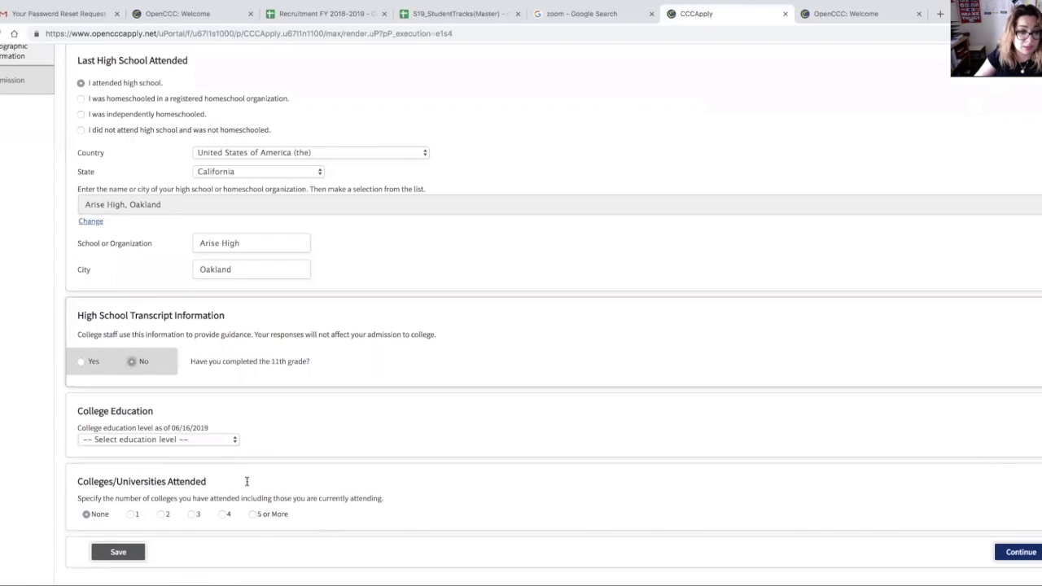
Step: Set the college education level to No degree and continue to Citizenship/Military
{"action": "left_click", "coordinate": [128, 441]}
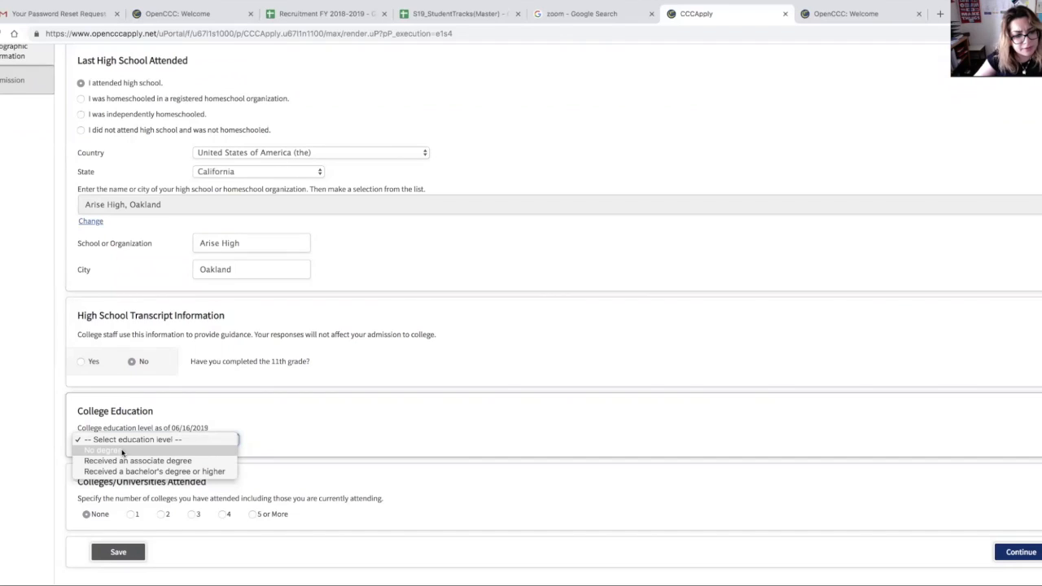
{"action": "left_click", "coordinate": [122, 452]}
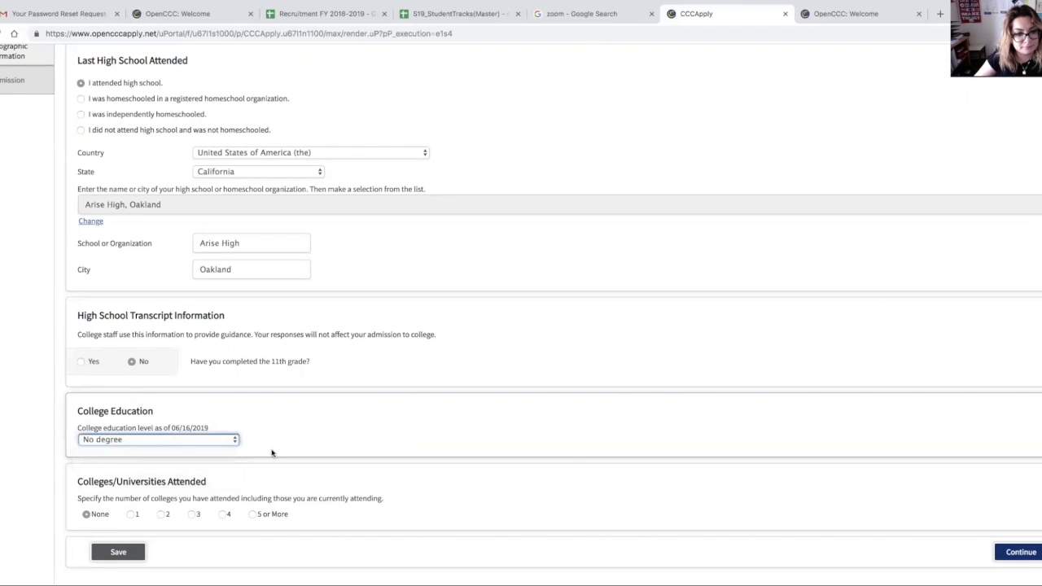
{"action": "left_click", "coordinate": [1017, 552]}
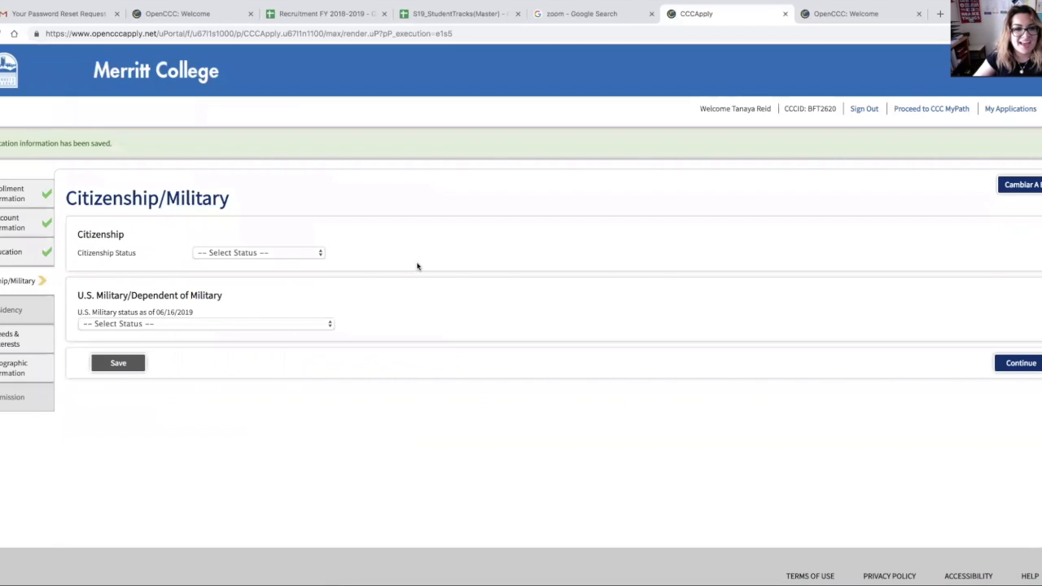
Step: Set citizenship status to U.S. Citizen, military status to None apply to me, and continue
{"action": "left_click", "coordinate": [281, 256]}
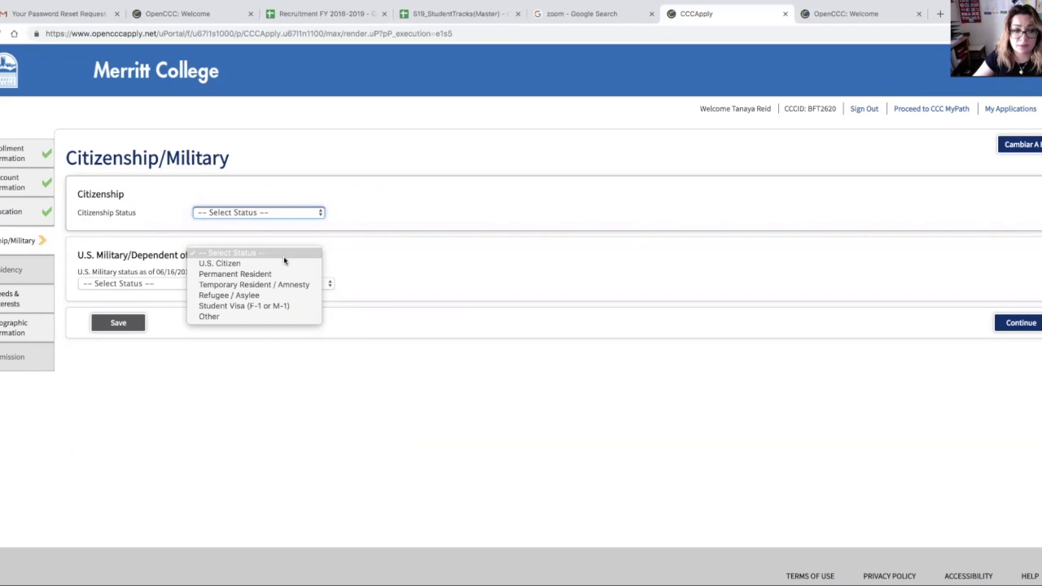
{"action": "left_click", "coordinate": [283, 261]}
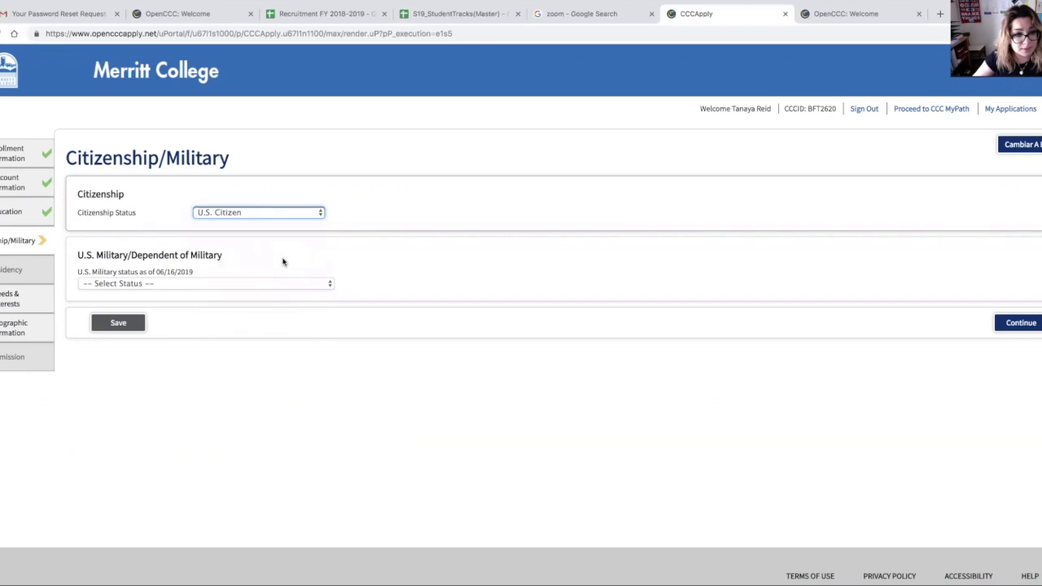
{"action": "left_click", "coordinate": [215, 285]}
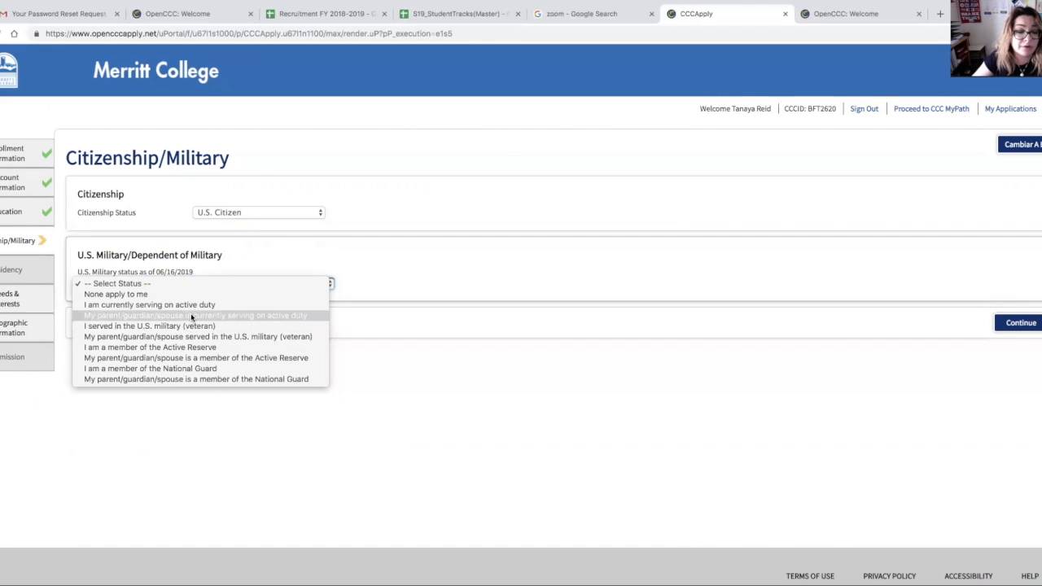
{"action": "left_click", "coordinate": [140, 296]}
{"action": "left_click", "coordinate": [1031, 326]}
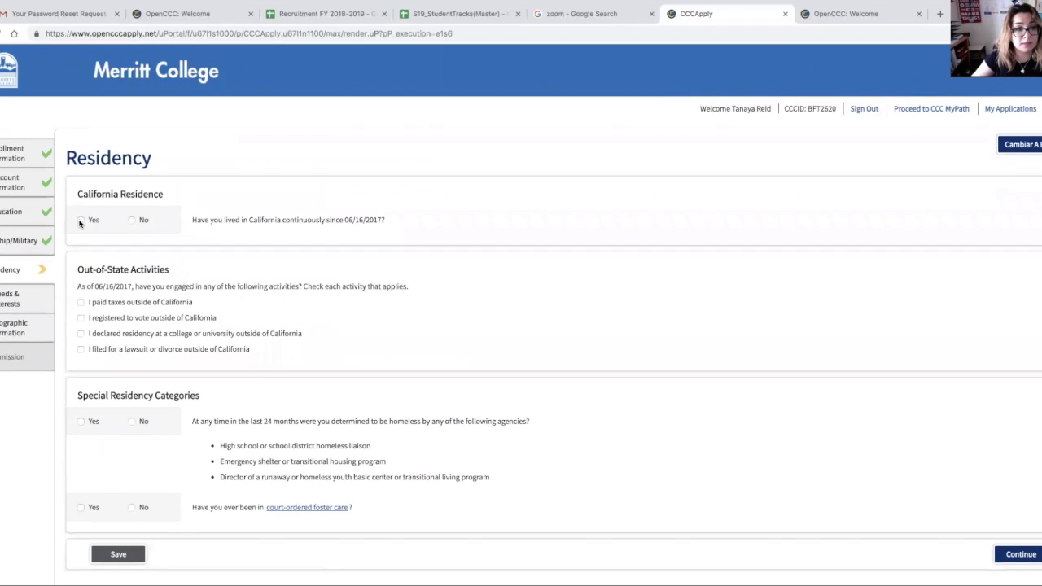
Step: Answer Yes to continuous California residence and No to the homelessness and foster care questions
{"action": "left_click", "coordinate": [81, 222]}
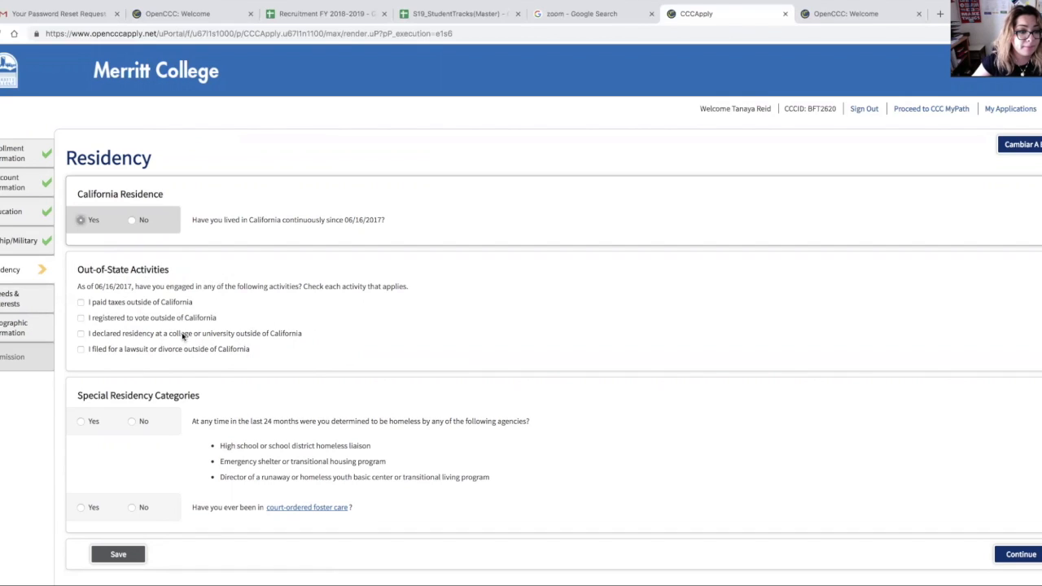
{"action": "scroll", "coordinate": [123, 327], "scroll_direction": "down", "scroll_amount": 1}
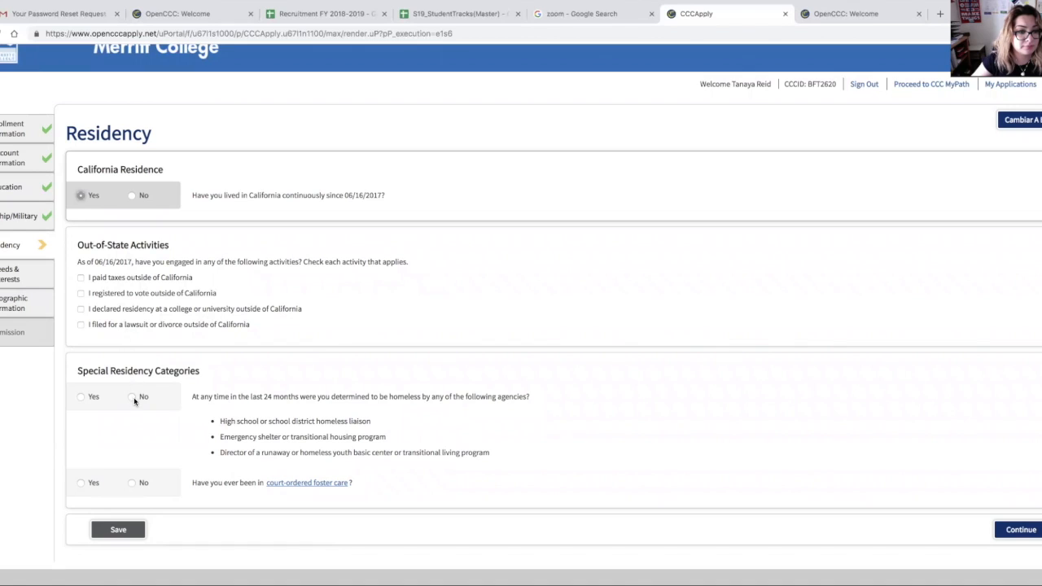
{"action": "left_click", "coordinate": [133, 397]}
{"action": "left_click", "coordinate": [132, 482]}
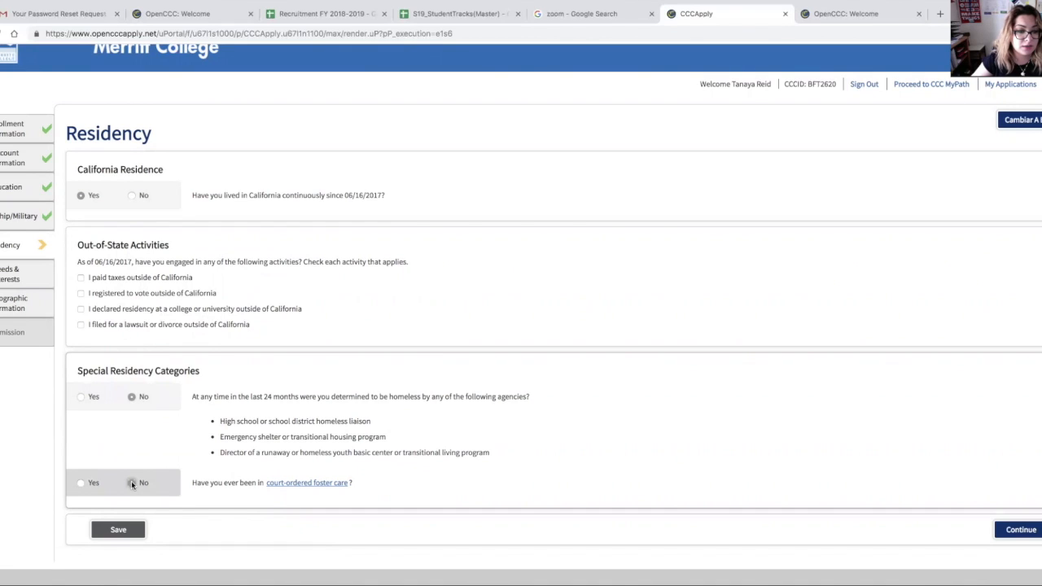
{"action": "scroll", "coordinate": [236, 393], "scroll_direction": "down", "scroll_amount": 1}
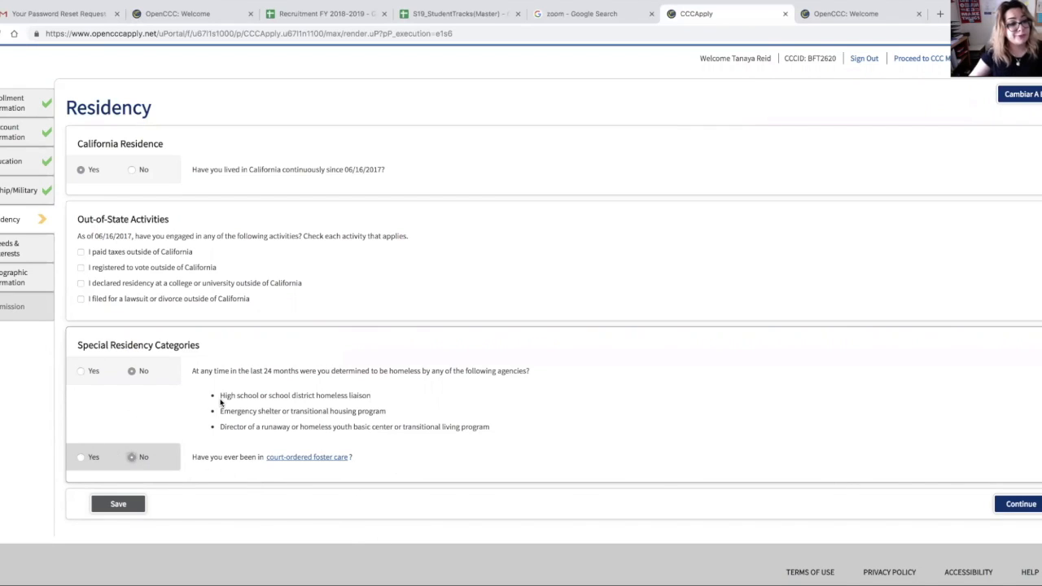
Step: Keep No for homelessness and foster care and continue to the Needs & Interests page
{"action": "left_click", "coordinate": [82, 458]}
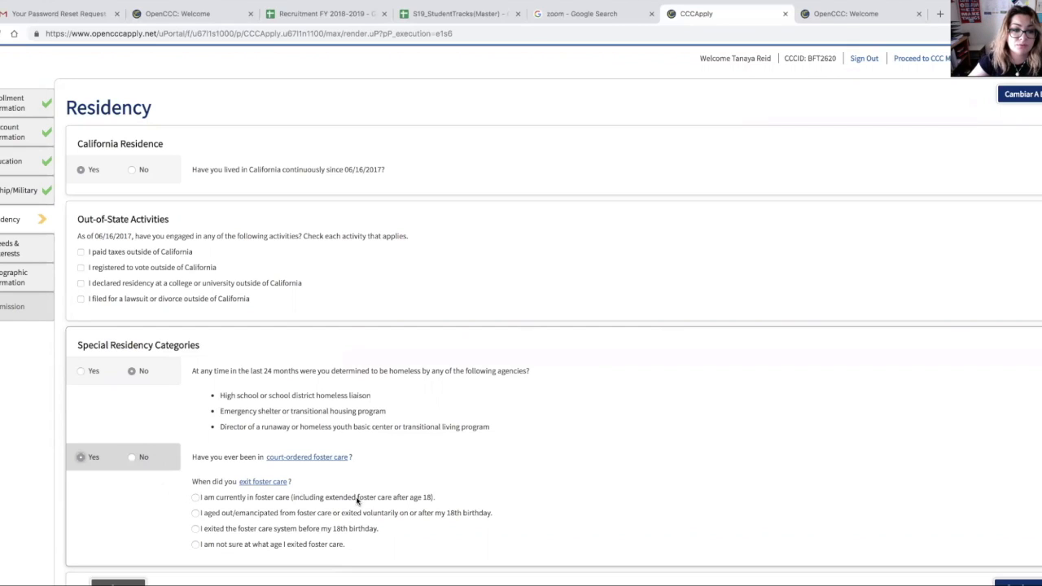
{"action": "left_click", "coordinate": [81, 372]}
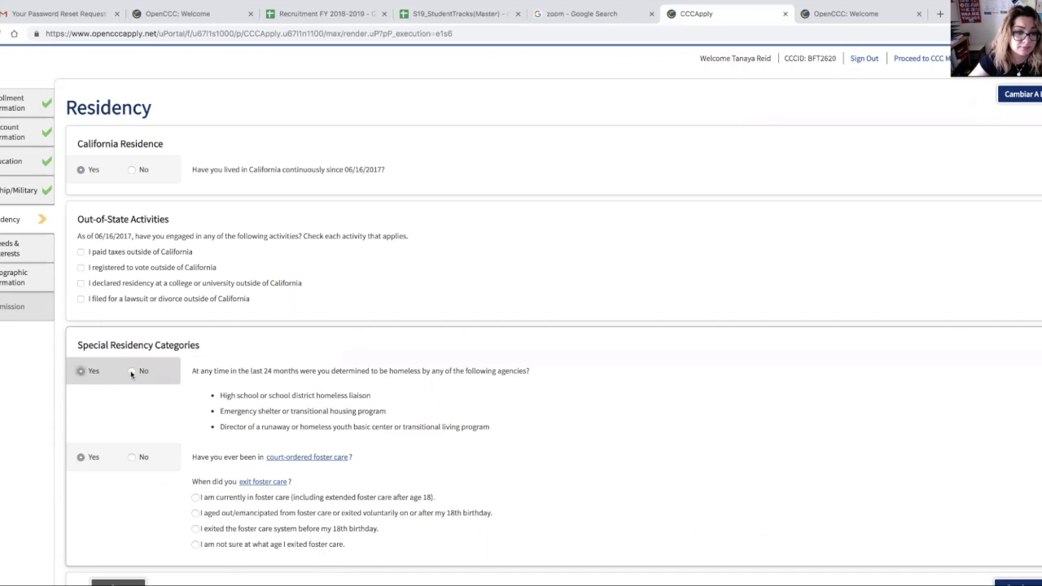
{"action": "left_click", "coordinate": [132, 371]}
{"action": "left_click", "coordinate": [132, 456]}
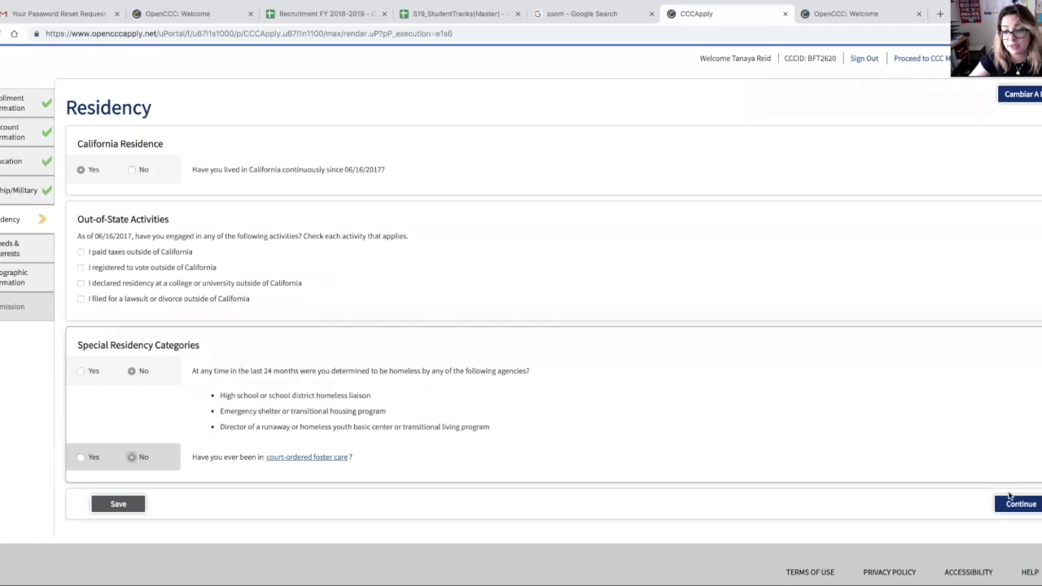
{"action": "left_click", "coordinate": [1013, 504]}
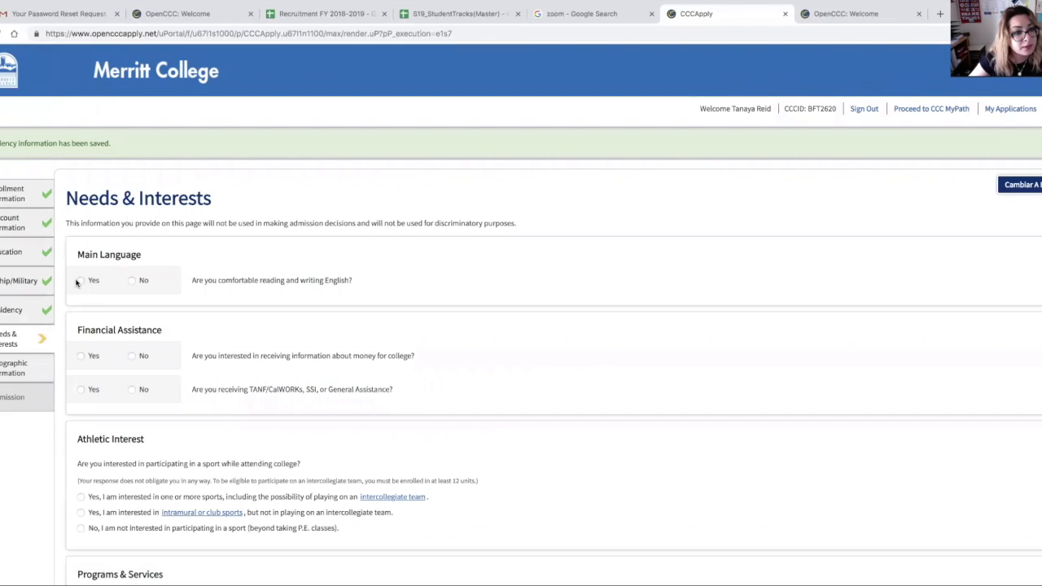
Step: Answer Yes to being comfortable reading and writing English
{"action": "left_click", "coordinate": [81, 241]}
{"action": "left_click", "coordinate": [132, 242]}
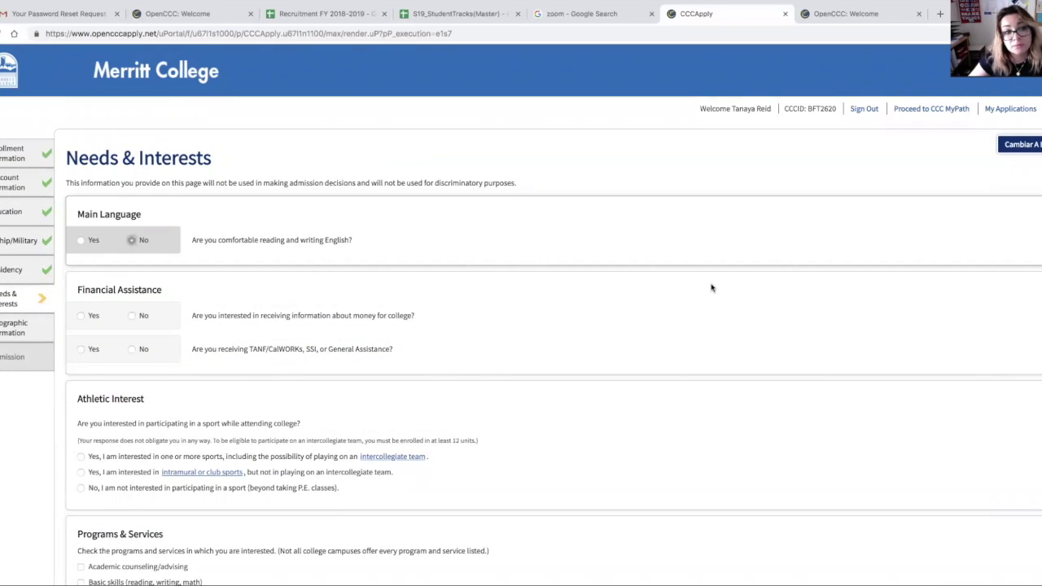
{"action": "left_click", "coordinate": [80, 240]}
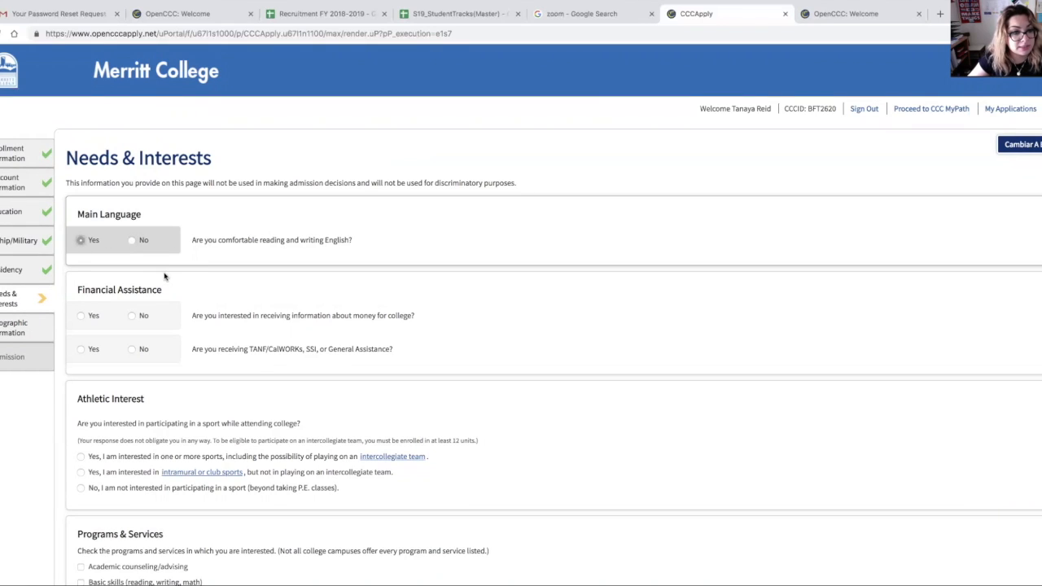
Step: Answer Yes to receiving money-for-college information and No to receiving TANF/CalWORKs, SSI, or General Assistance
{"action": "left_click", "coordinate": [81, 316]}
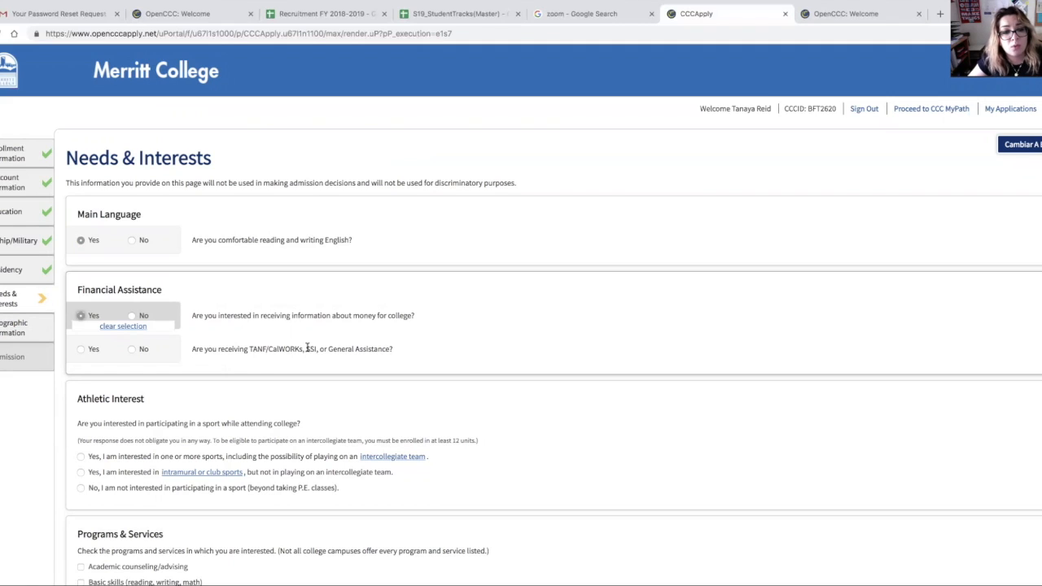
{"action": "left_click", "coordinate": [81, 348]}
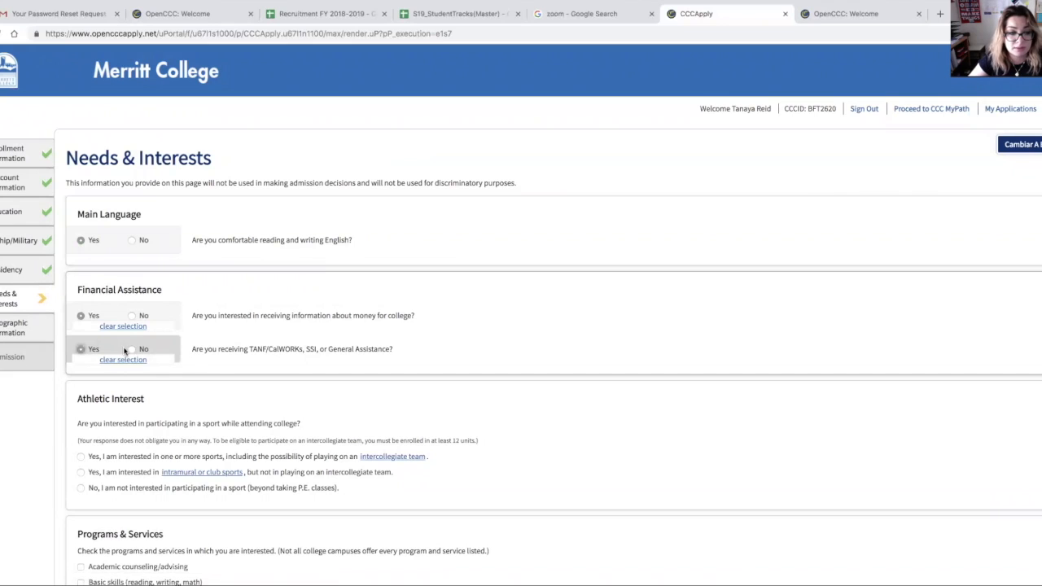
{"action": "left_click", "coordinate": [132, 349]}
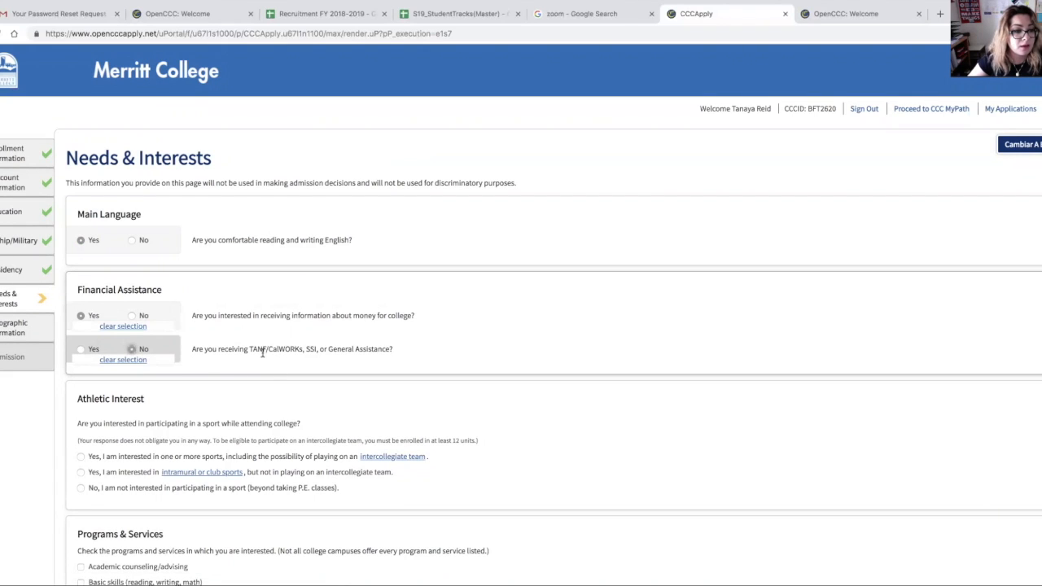
{"action": "scroll", "coordinate": [262, 351], "scroll_direction": "down", "scroll_amount": 1}
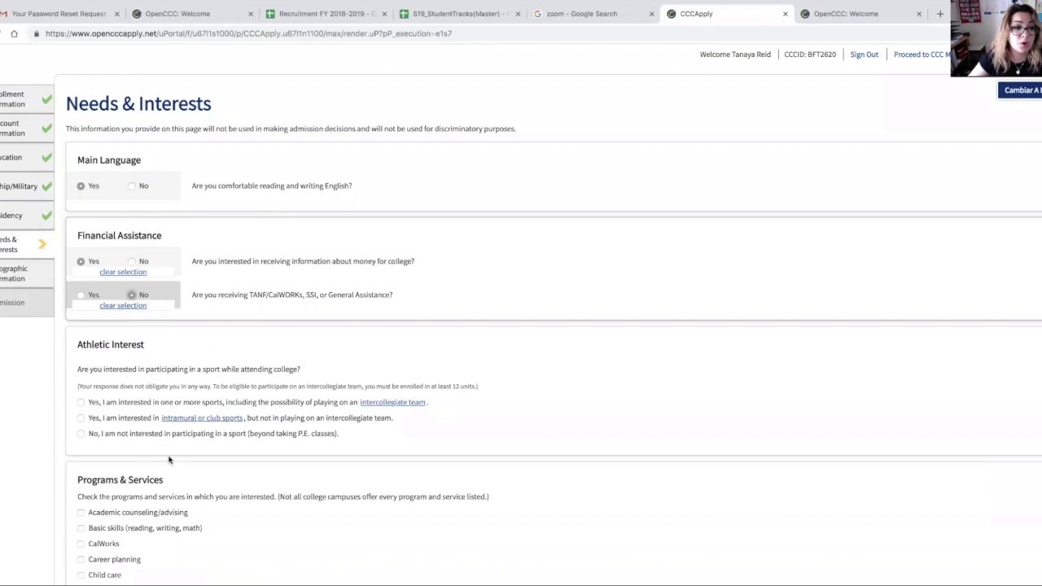
Step: Answer that you are not interested in participating in a sport and continue to the Demographic Information page
{"action": "left_click", "coordinate": [81, 434]}
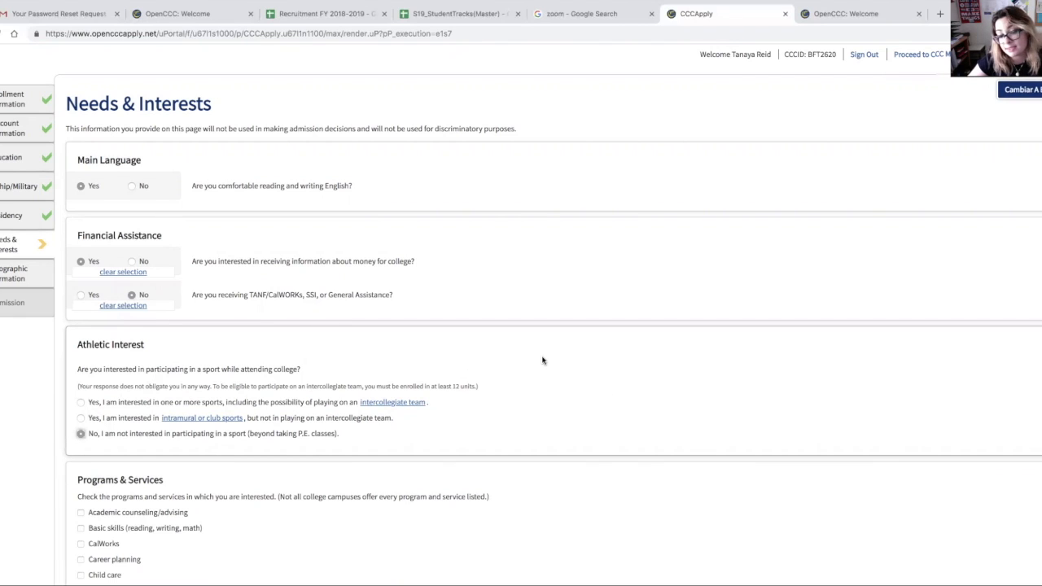
{"action": "scroll", "coordinate": [541, 356], "scroll_direction": "down", "scroll_amount": 1}
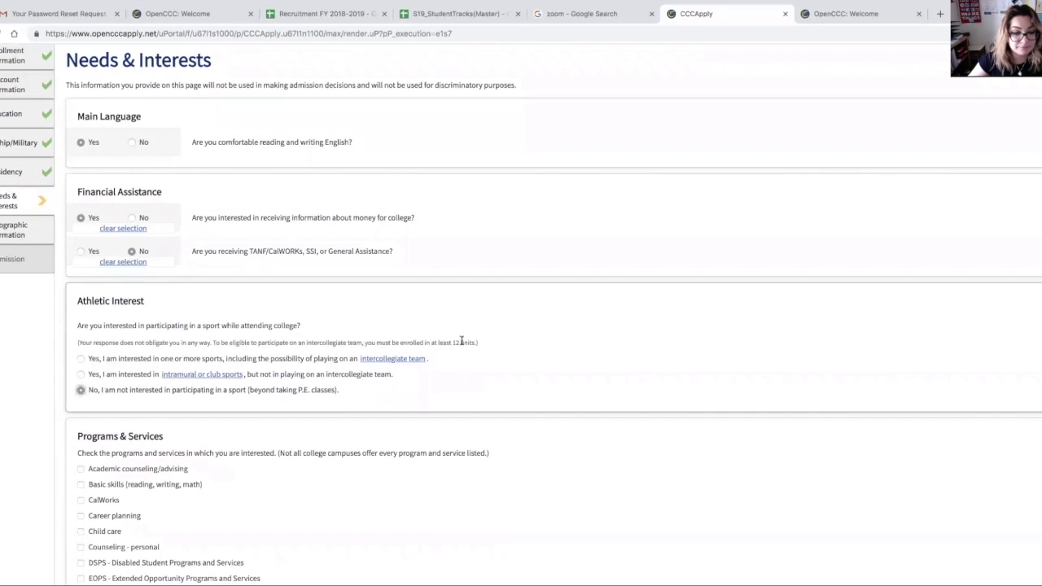
{"action": "scroll", "coordinate": [462, 340], "scroll_direction": "down", "scroll_amount": 5}
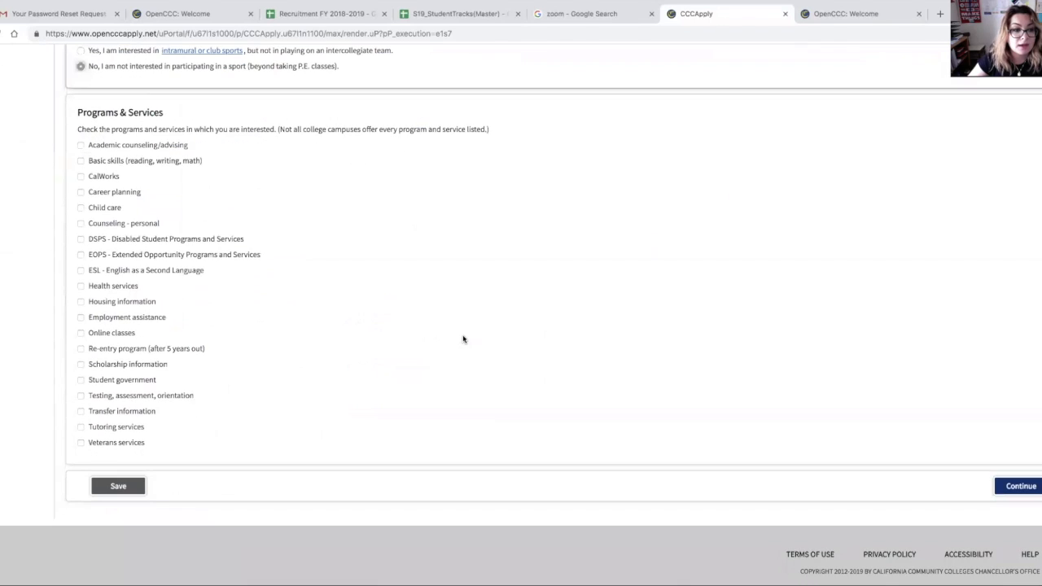
{"action": "left_click", "coordinate": [1013, 486]}
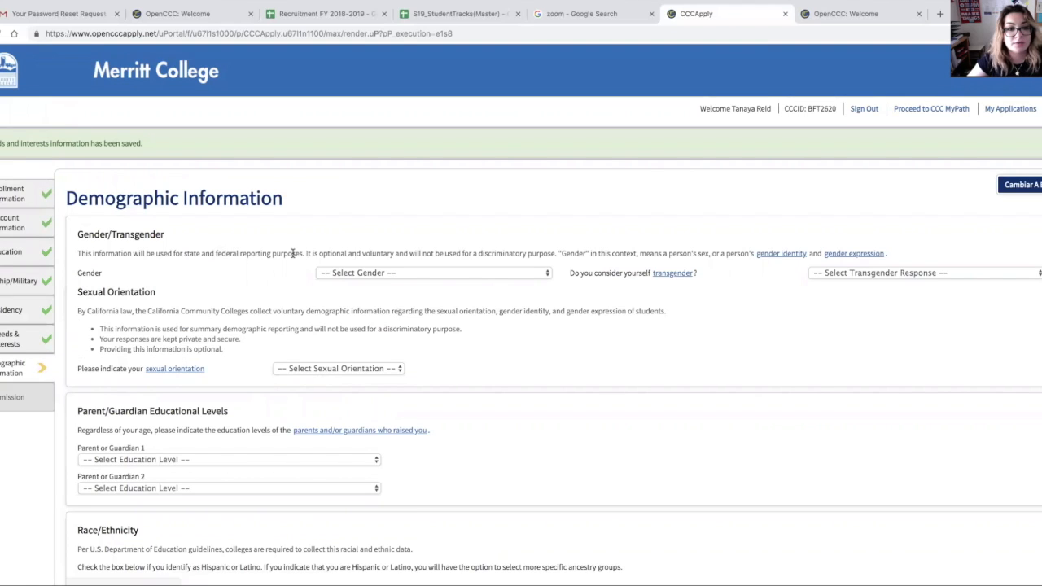
Step: Set gender to Female and the transgender response to Decline to State
{"action": "scroll", "coordinate": [383, 260], "scroll_direction": "down", "scroll_amount": 1}
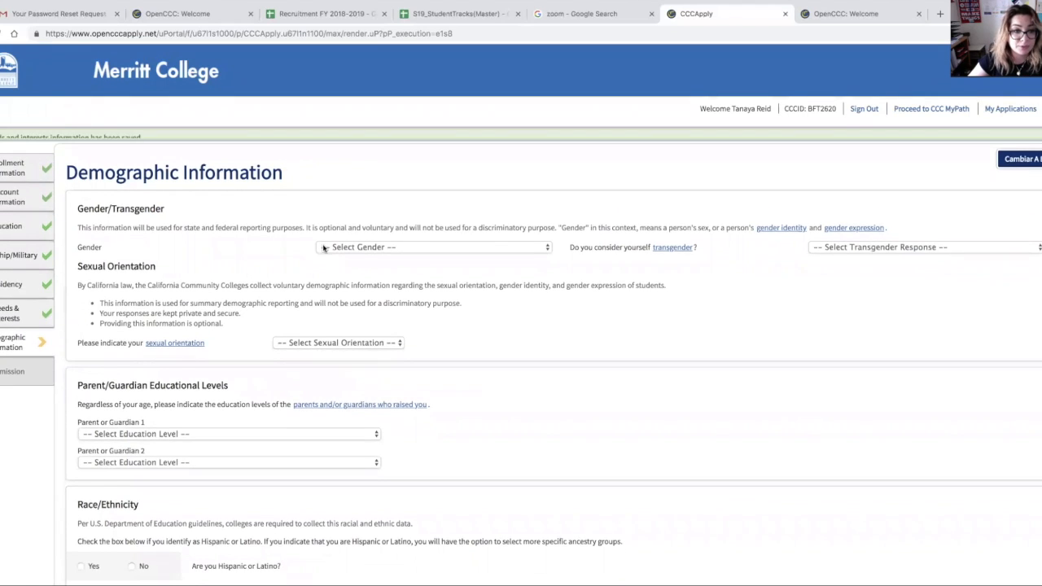
{"action": "left_click", "coordinate": [418, 233]}
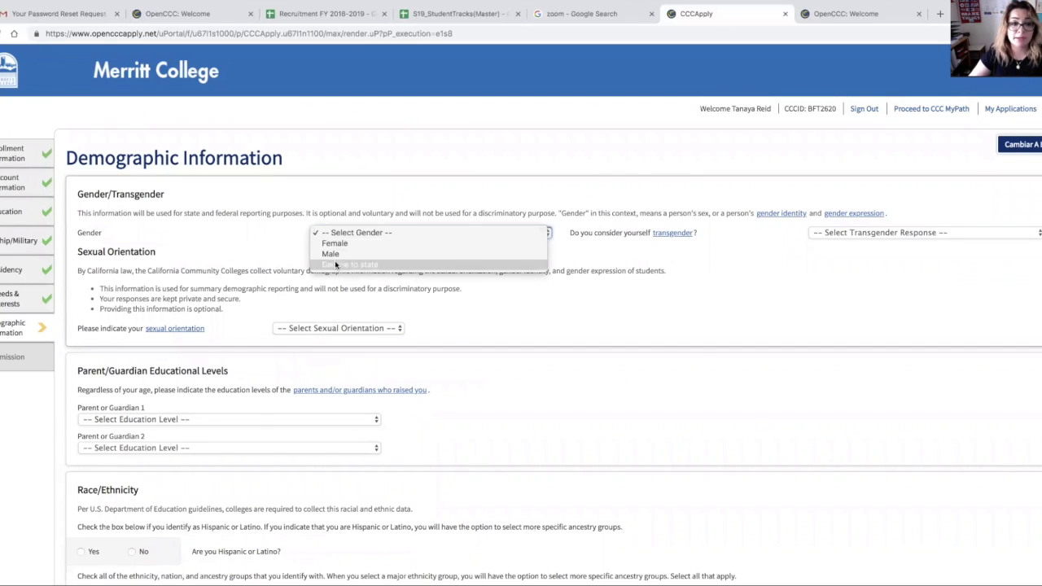
{"action": "left_click", "coordinate": [334, 243]}
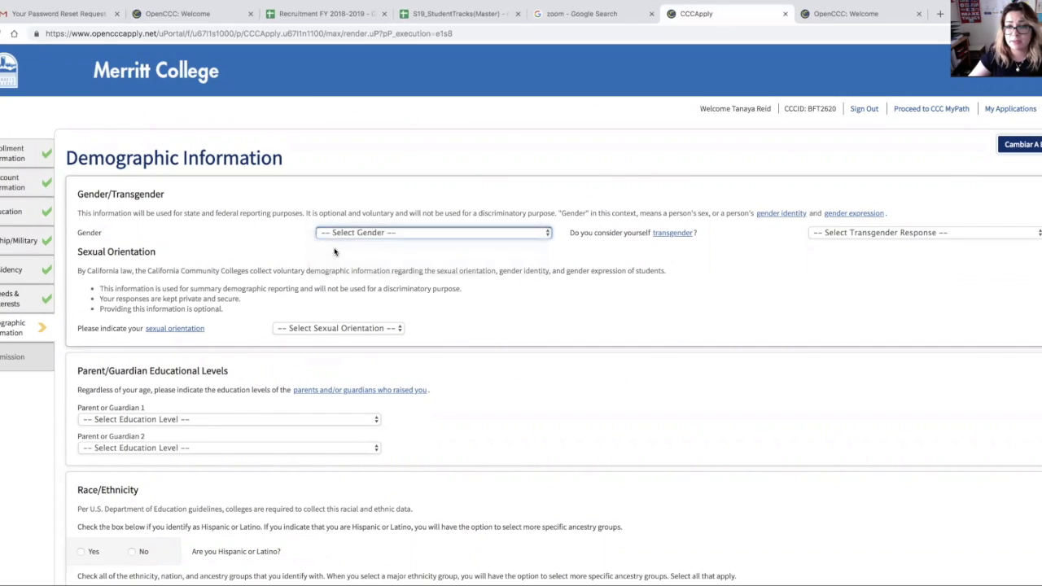
{"action": "left_click", "coordinate": [830, 234]}
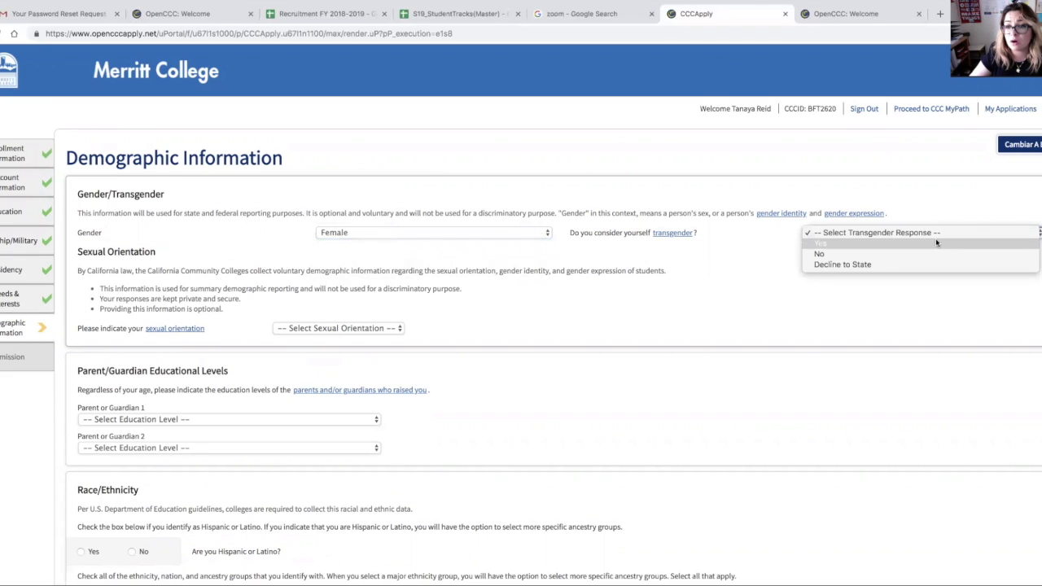
{"action": "left_click", "coordinate": [716, 253]}
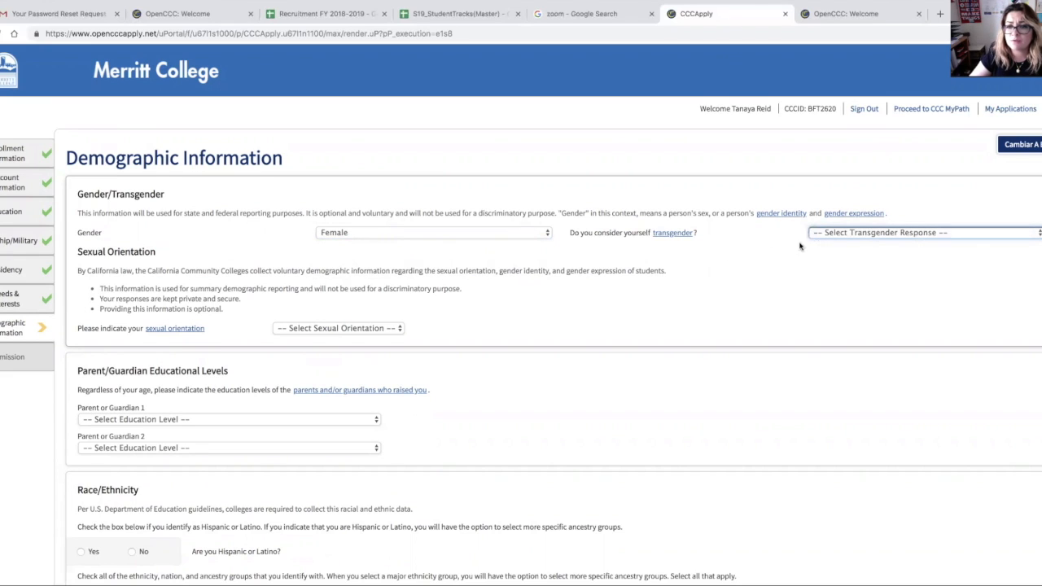
{"action": "left_click", "coordinate": [909, 236]}
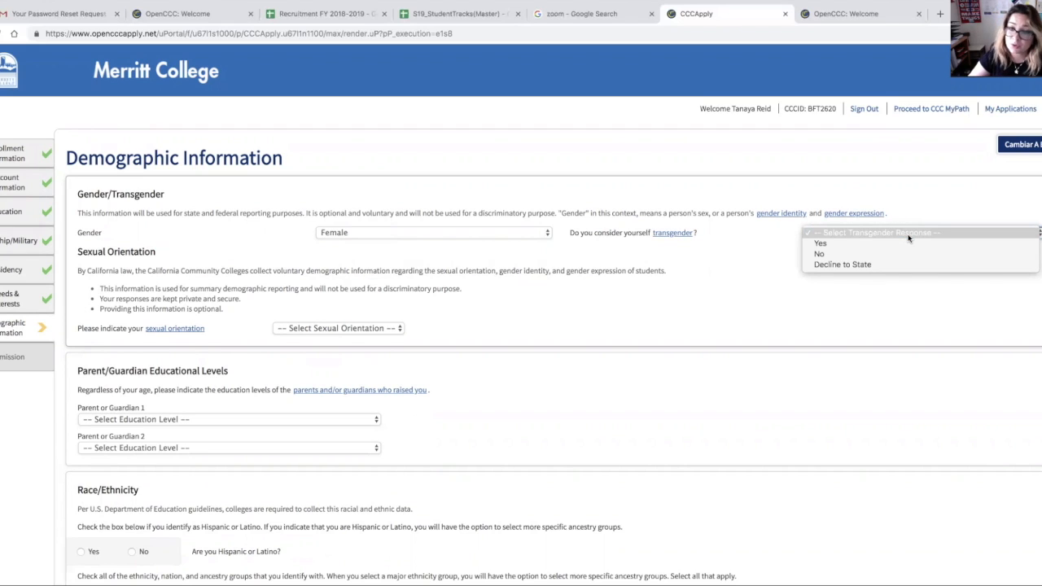
{"action": "left_click", "coordinate": [817, 264]}
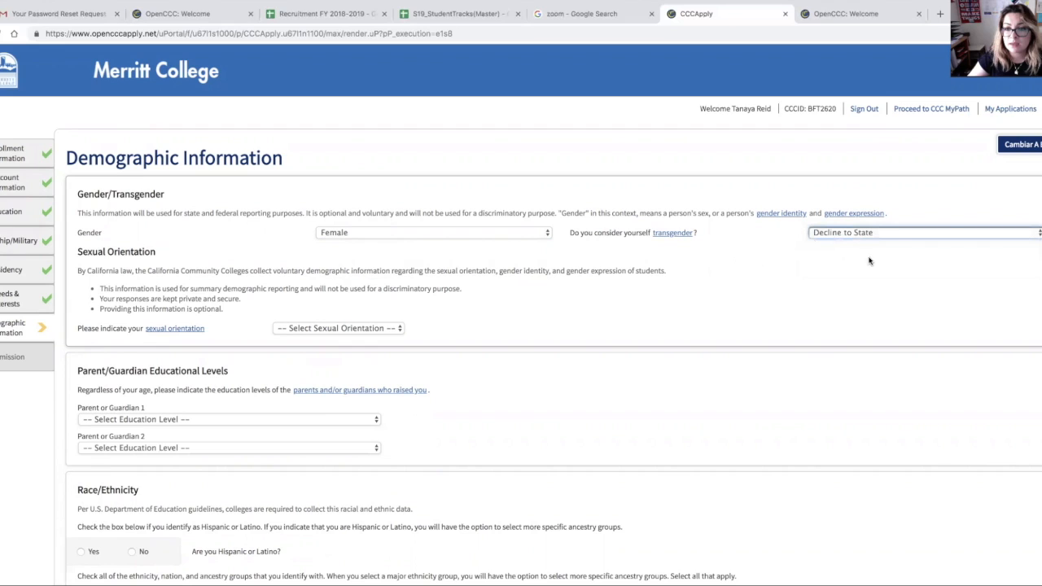
Step: Set sexual orientation to Straight/Heterosexual and both parents' education levels to Some high school; did not graduate
{"action": "left_click", "coordinate": [378, 330]}
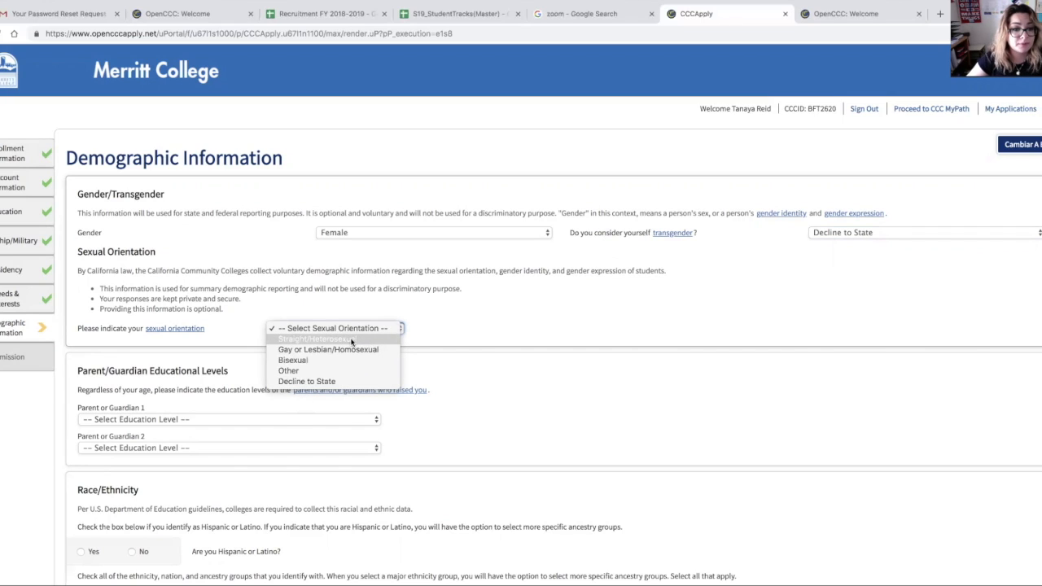
{"action": "left_click", "coordinate": [355, 338]}
{"action": "scroll", "coordinate": [436, 309], "scroll_direction": "down", "scroll_amount": 2}
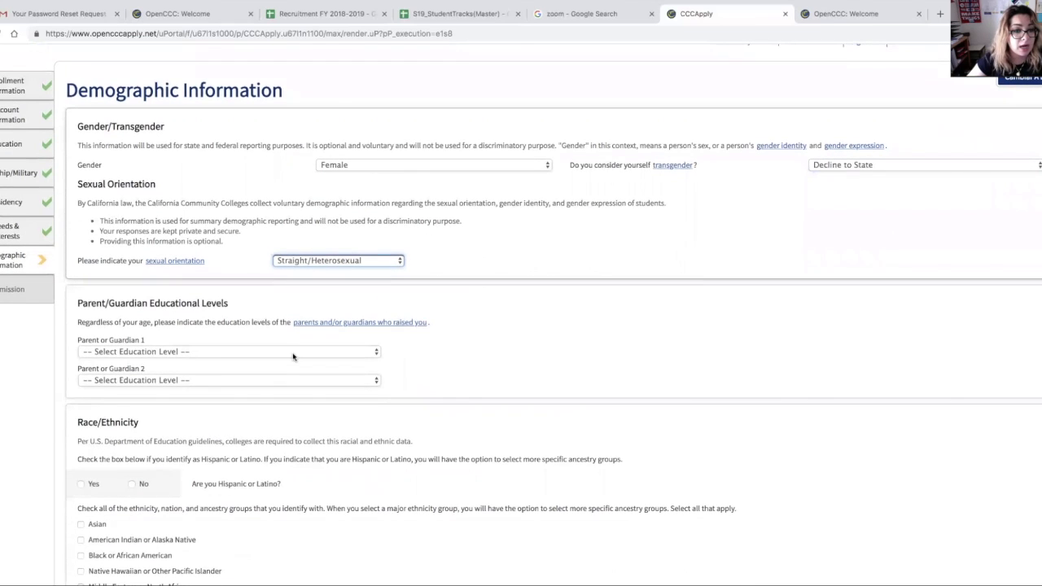
{"action": "left_click", "coordinate": [293, 351]}
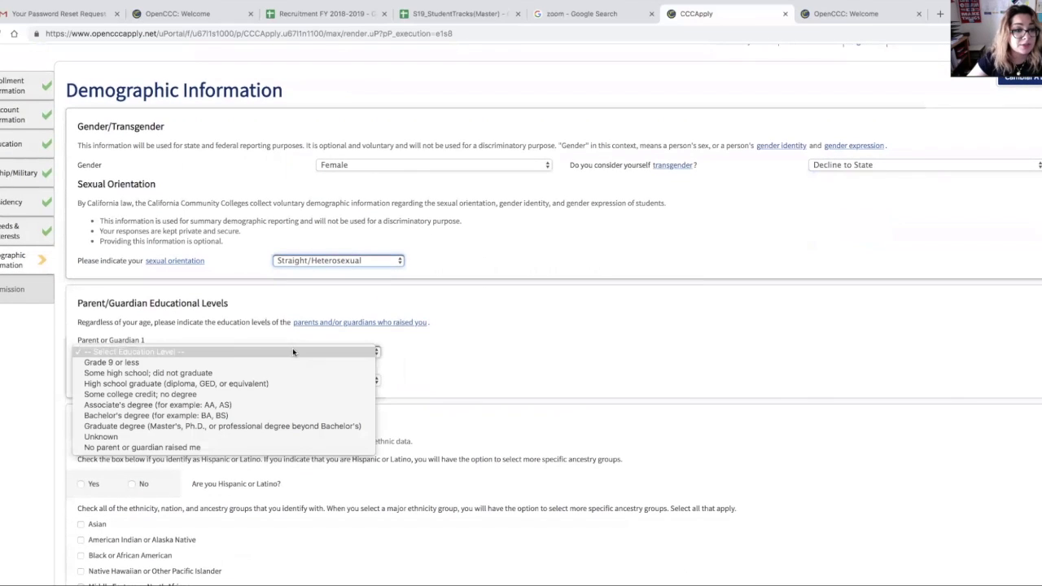
{"action": "left_click", "coordinate": [113, 372]}
{"action": "left_click", "coordinate": [129, 382]}
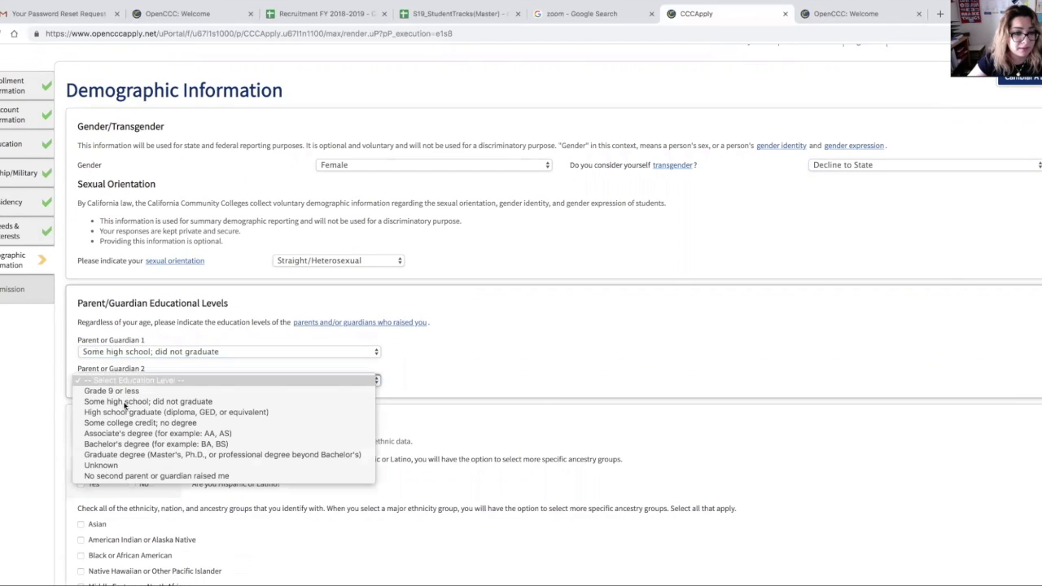
{"action": "left_click", "coordinate": [124, 404]}
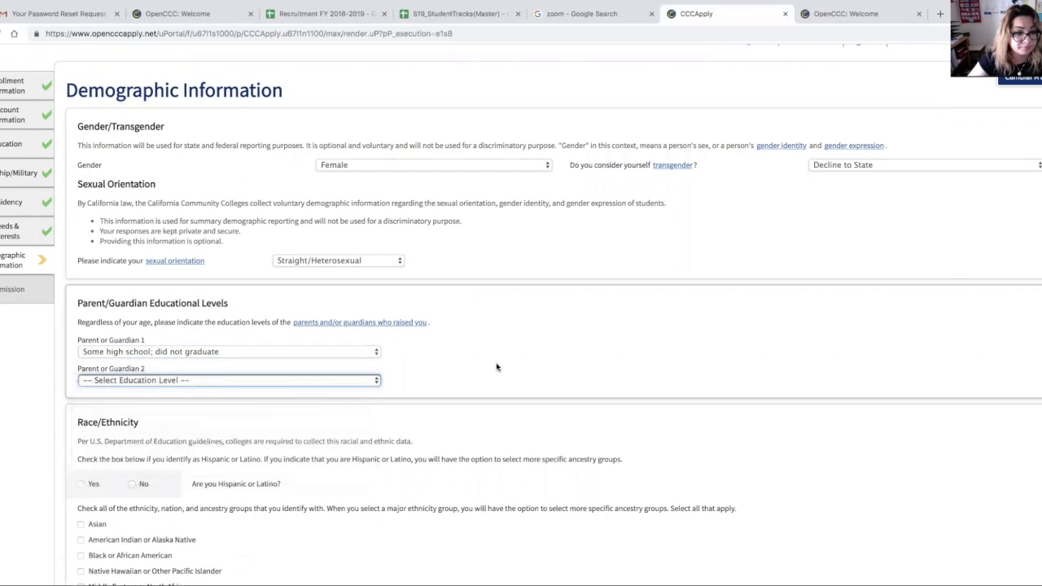
Step: Answer Yes to being Hispanic or Latino, check Mexican, and continue to the Submission page
{"action": "scroll", "coordinate": [474, 365], "scroll_direction": "down", "scroll_amount": 3}
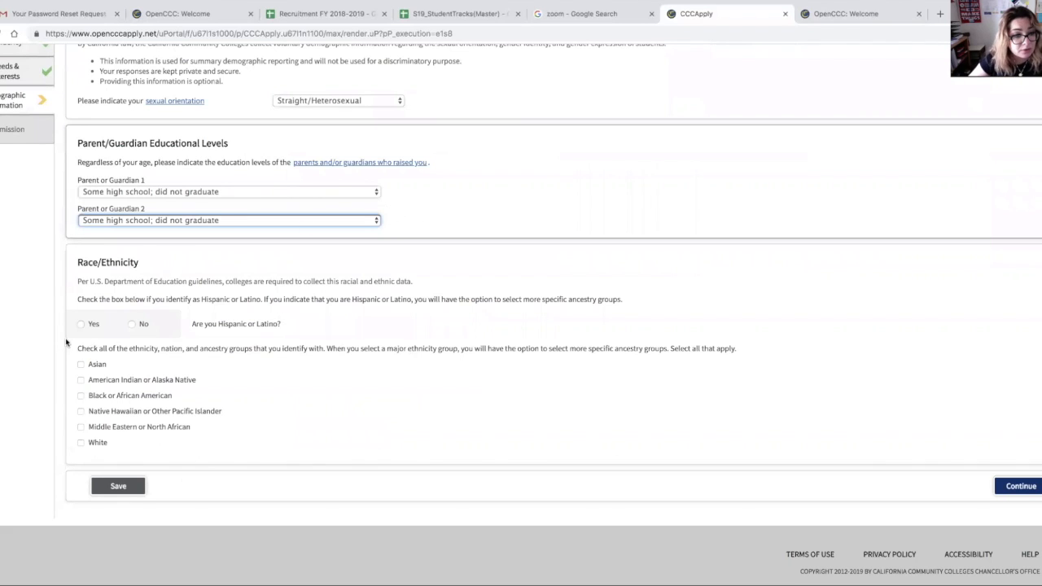
{"action": "left_click", "coordinate": [82, 325]}
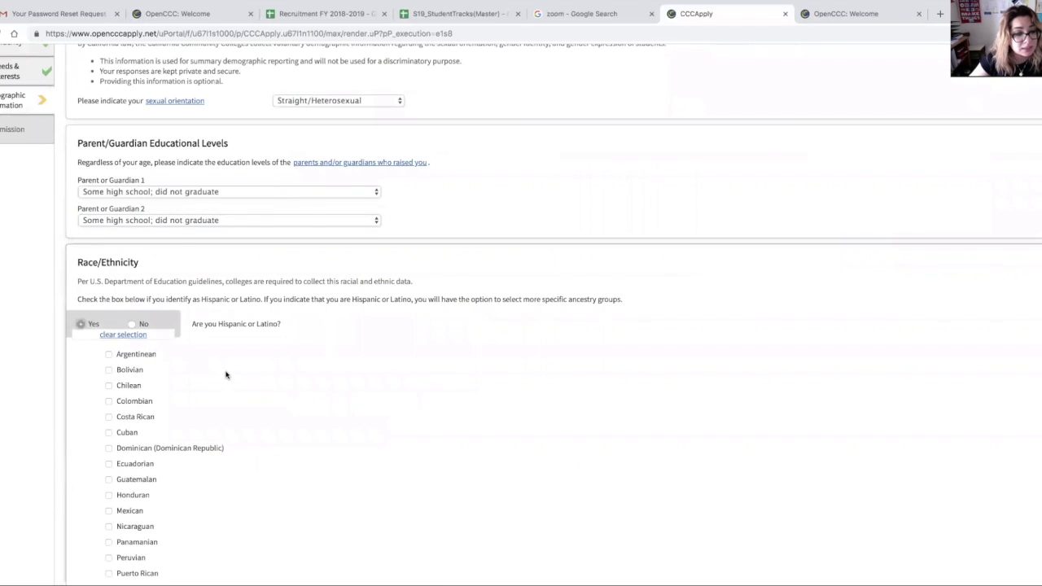
{"action": "scroll", "coordinate": [220, 370], "scroll_direction": "down", "scroll_amount": 1}
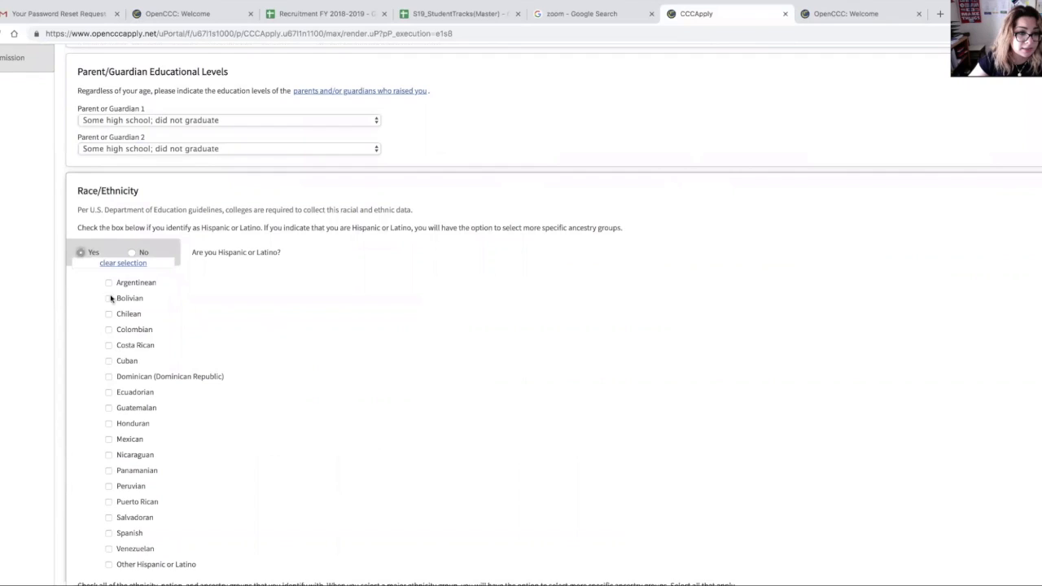
{"action": "scroll", "coordinate": [205, 347], "scroll_direction": "down", "scroll_amount": 2}
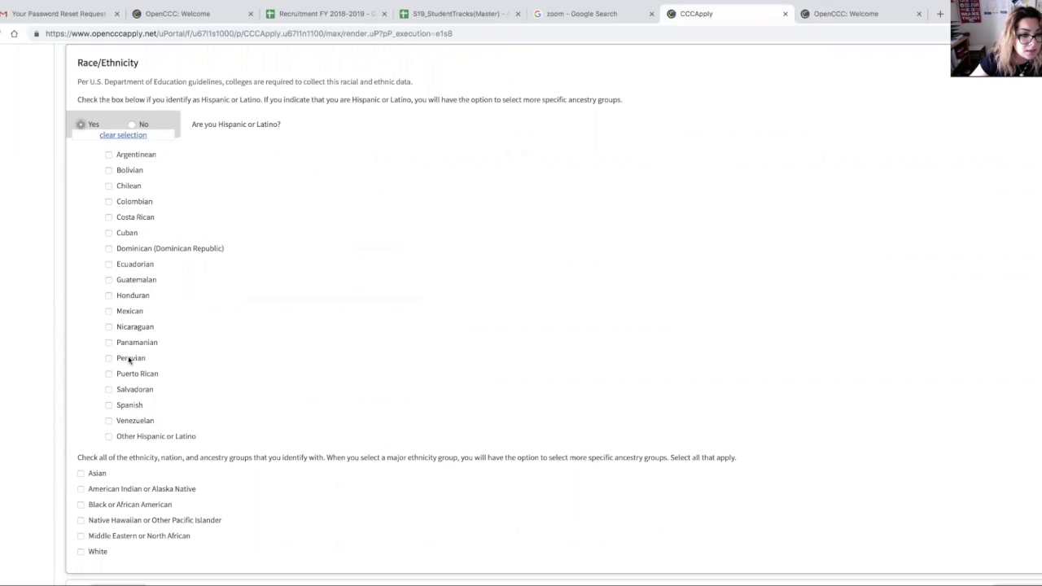
{"action": "left_click", "coordinate": [109, 311]}
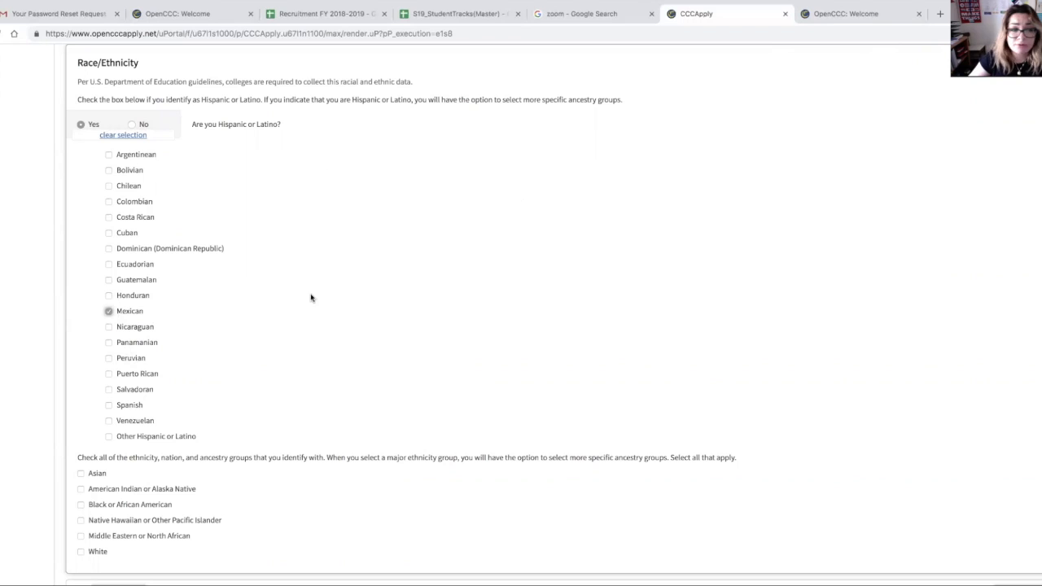
{"action": "scroll", "coordinate": [337, 353], "scroll_direction": "down", "scroll_amount": 1}
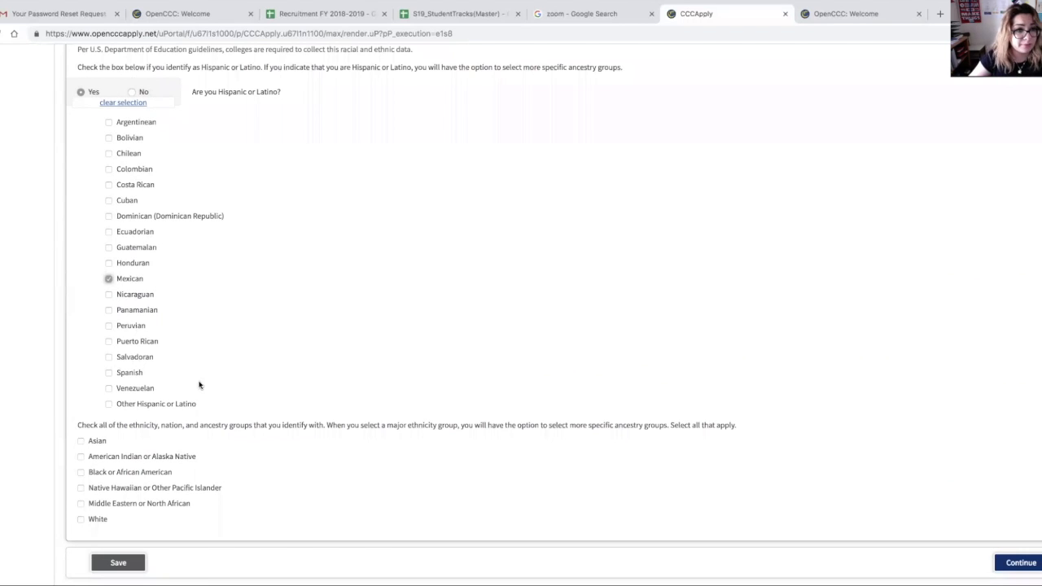
{"action": "left_click", "coordinate": [1009, 563]}
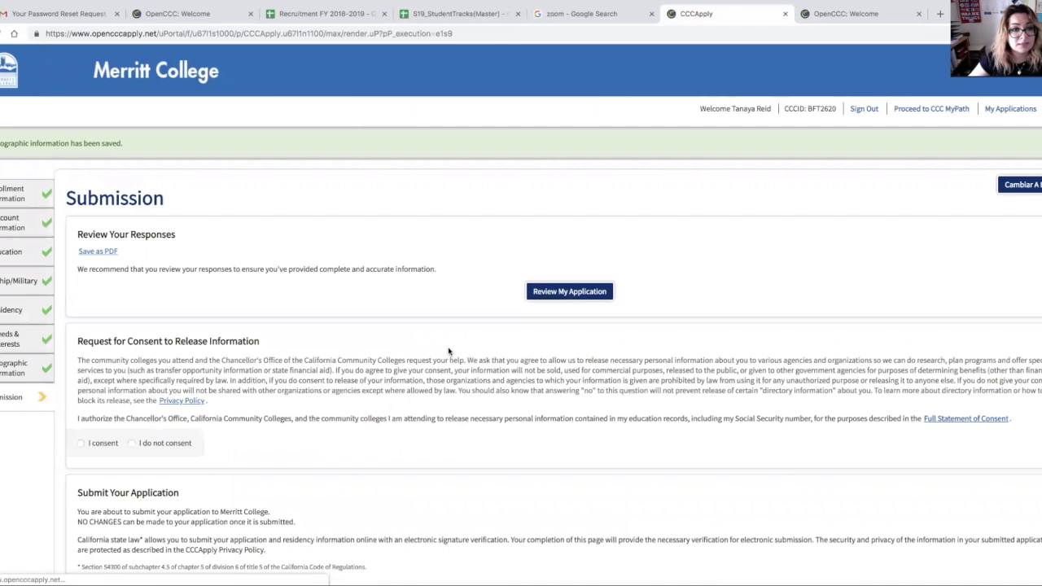
Step: Give consent to release information on the Submission page
{"action": "scroll", "coordinate": [300, 292], "scroll_direction": "down", "scroll_amount": 1}
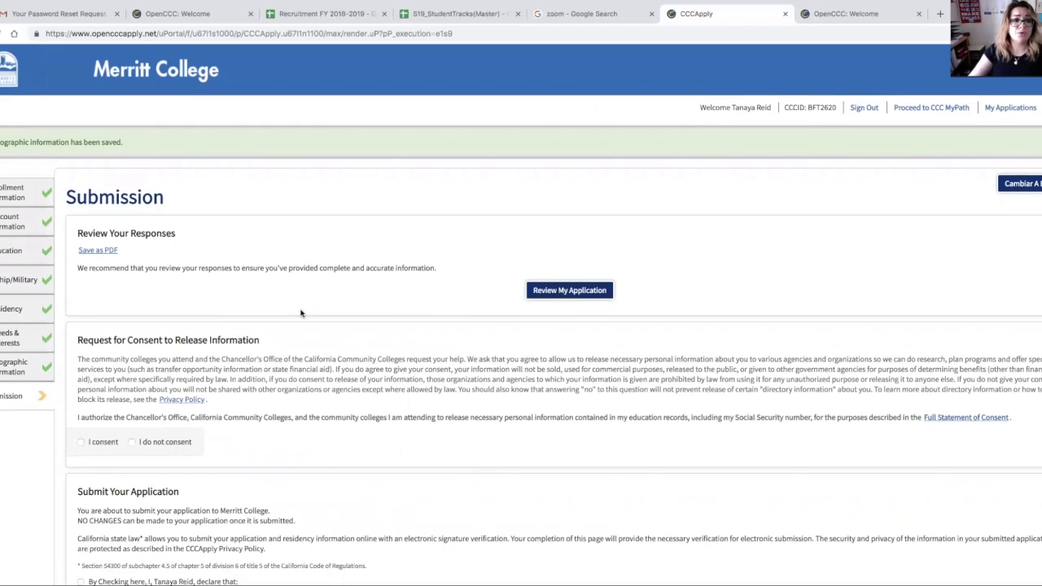
{"action": "scroll", "coordinate": [81, 407], "scroll_direction": "down", "scroll_amount": 2}
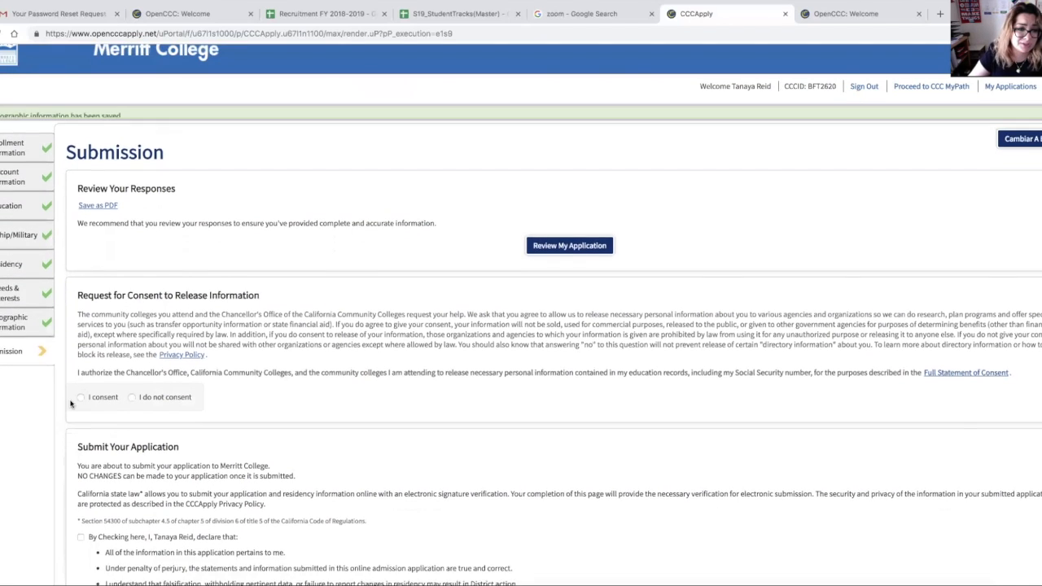
{"action": "left_click", "coordinate": [82, 380]}
Step: Check both declaration boxes and submit the application
{"action": "scroll", "coordinate": [84, 378], "scroll_direction": "down", "scroll_amount": 1}
{"action": "scroll", "coordinate": [84, 378], "scroll_direction": "down", "scroll_amount": 3}
{"action": "left_click", "coordinate": [81, 411]}
{"action": "scroll", "coordinate": [190, 390], "scroll_direction": "down", "scroll_amount": 5}
{"action": "left_click", "coordinate": [81, 376]}
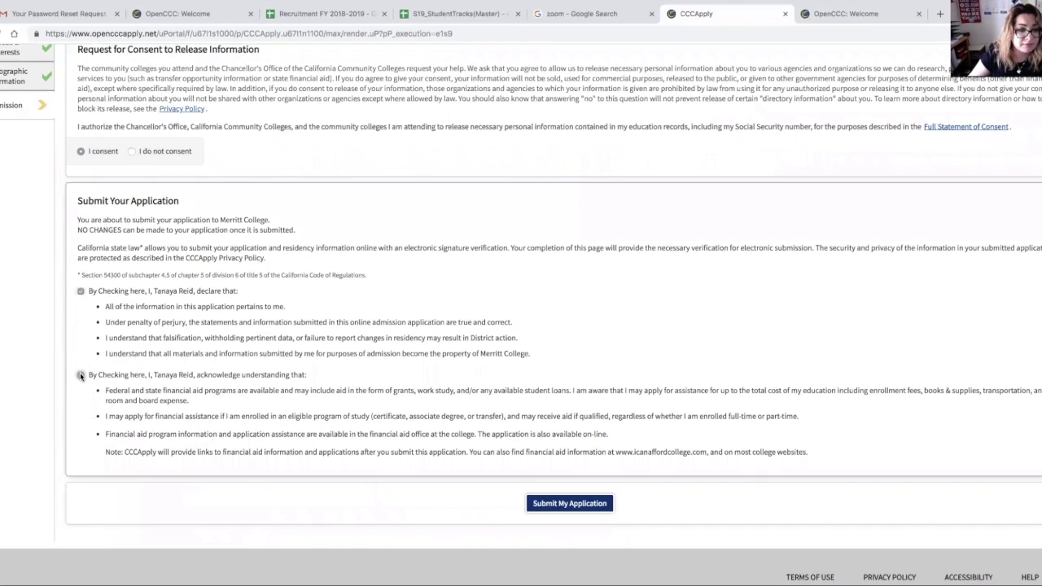
{"action": "left_click", "coordinate": [537, 506]}
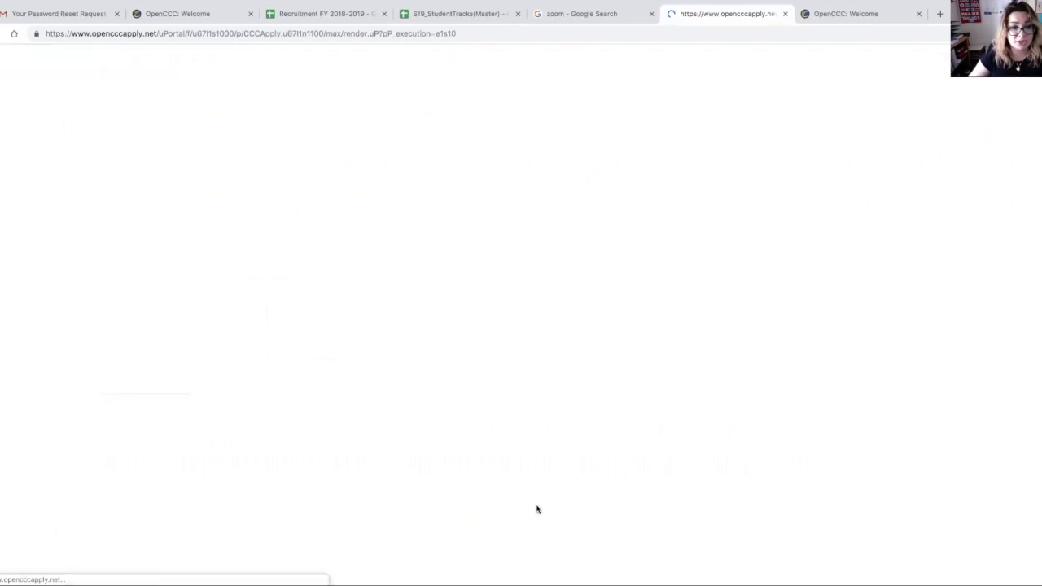